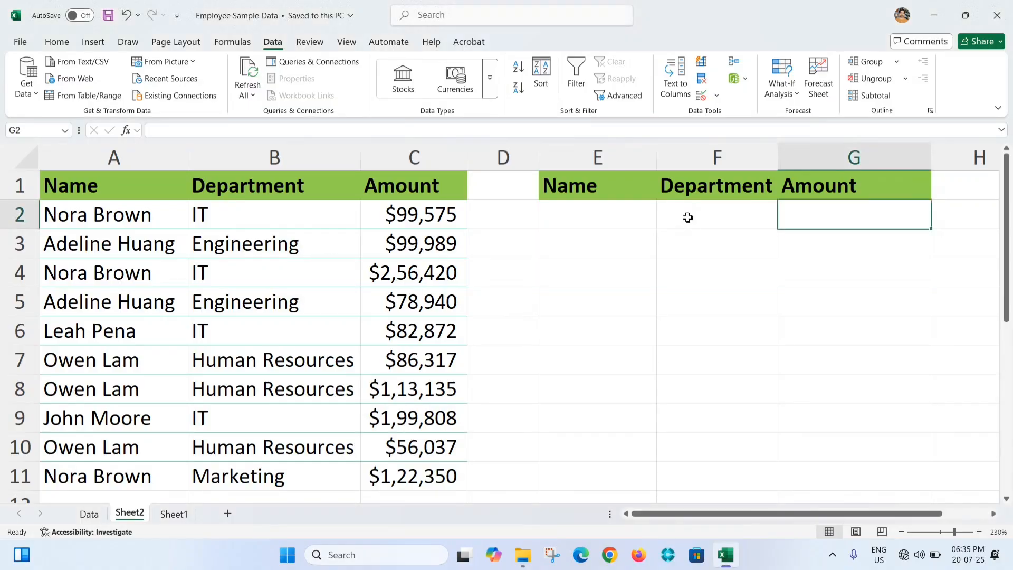
Examine the Name, Department and Amount columns of the source table and the matching empty lookup table in columns E to G
{"action": "left_click", "coordinate": [684, 214]}
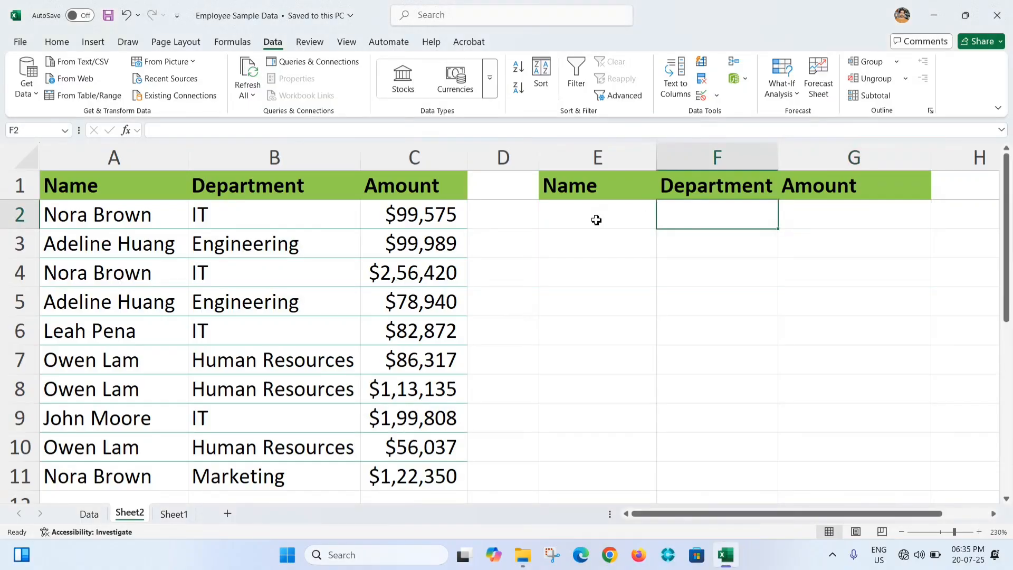
{"action": "left_click", "coordinate": [113, 212]}
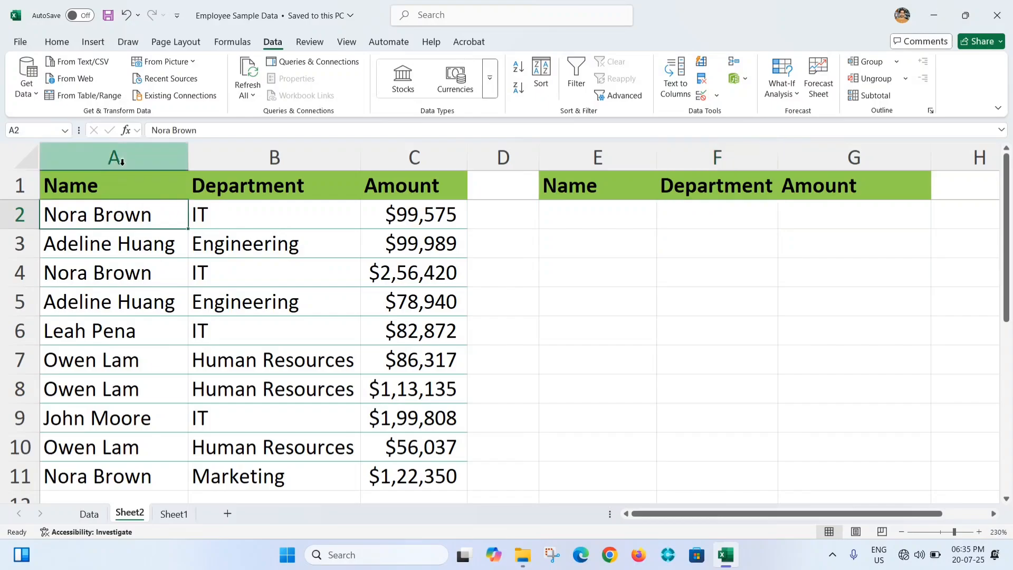
{"action": "left_click", "coordinate": [404, 158]}
{"action": "left_click", "coordinate": [116, 204]}
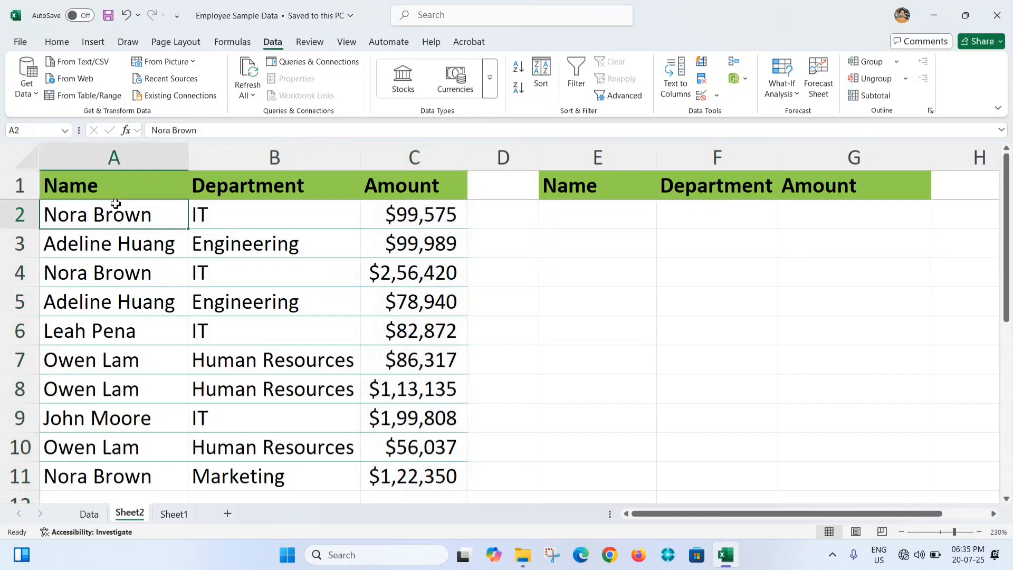
{"action": "left_click", "coordinate": [797, 210]}
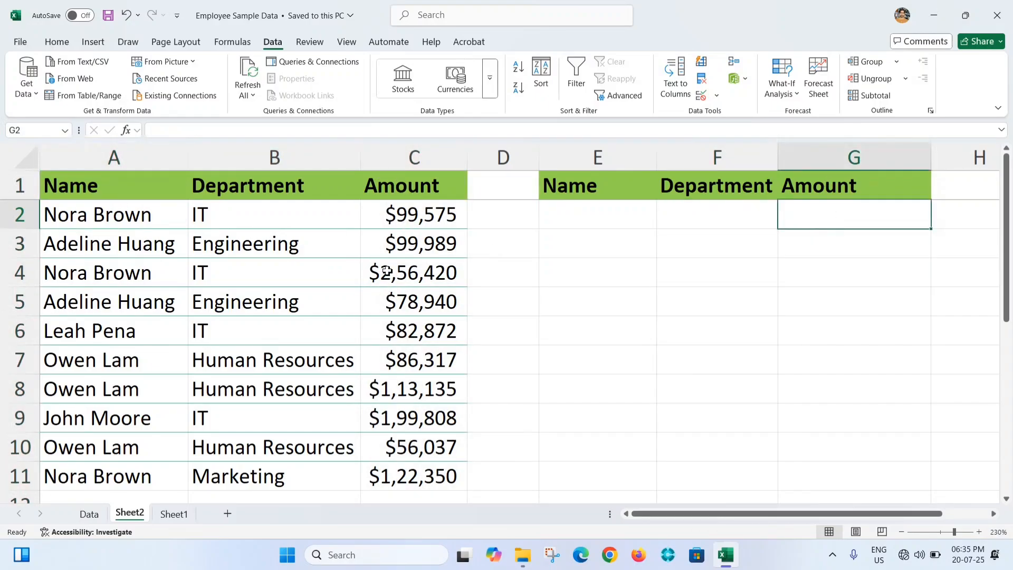
{"action": "left_click", "coordinate": [583, 194]}
{"action": "left_click", "coordinate": [719, 195]}
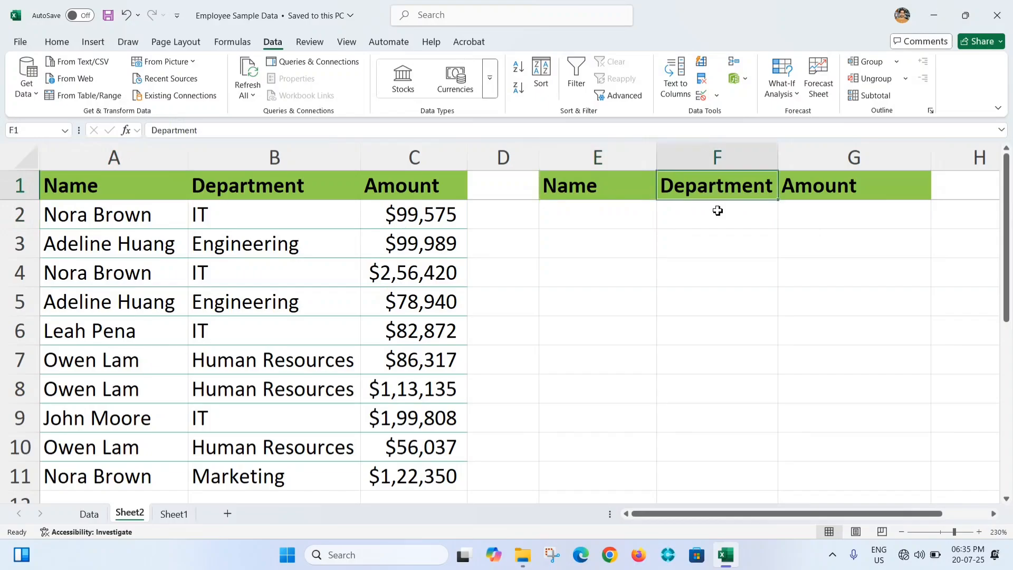
{"action": "left_click", "coordinate": [705, 217]}
Add a list validation dropdown to E2 sourced from A2:A11 and choose the first person's name from it
{"action": "left_click", "coordinate": [588, 221]}
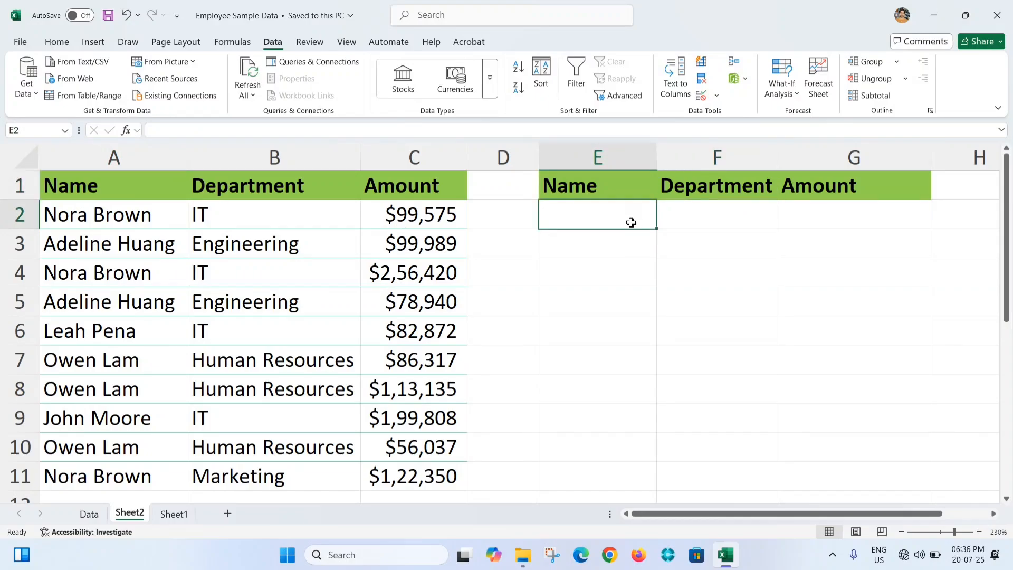
{"action": "left_click", "coordinate": [717, 95]}
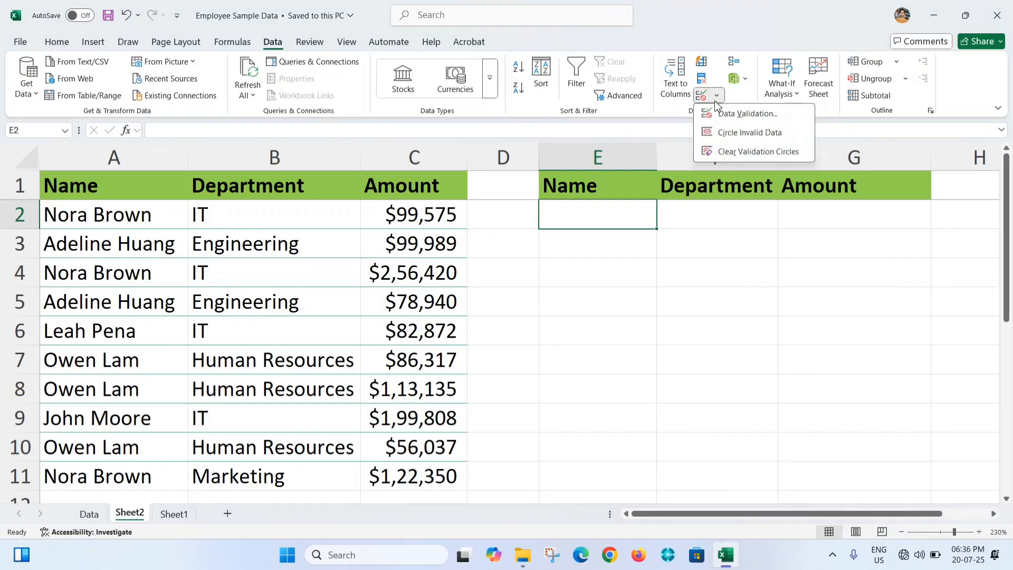
{"action": "left_click", "coordinate": [733, 116]}
{"action": "left_click", "coordinate": [236, 338]}
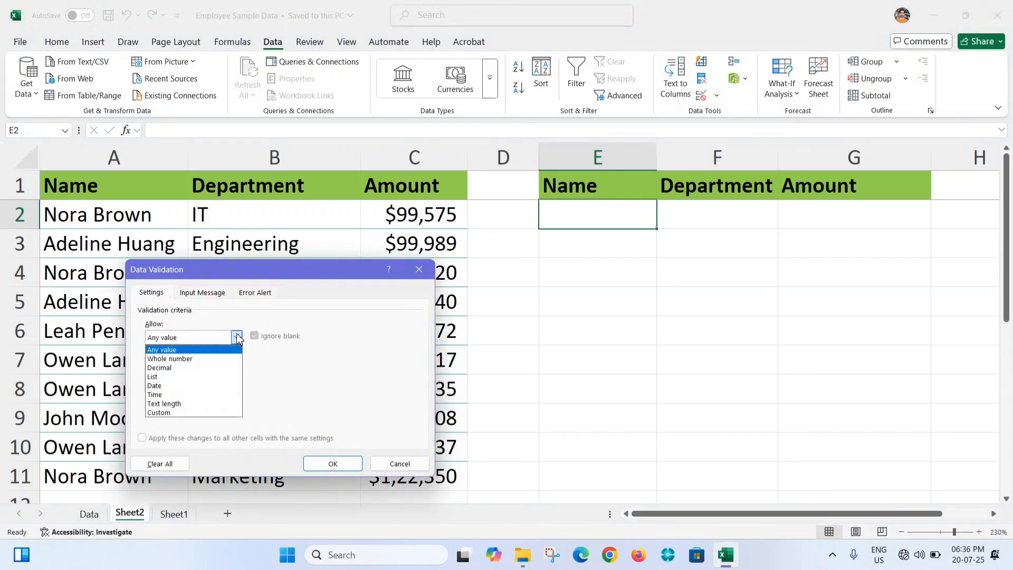
{"action": "left_click", "coordinate": [184, 375]}
{"action": "left_click", "coordinate": [337, 393]}
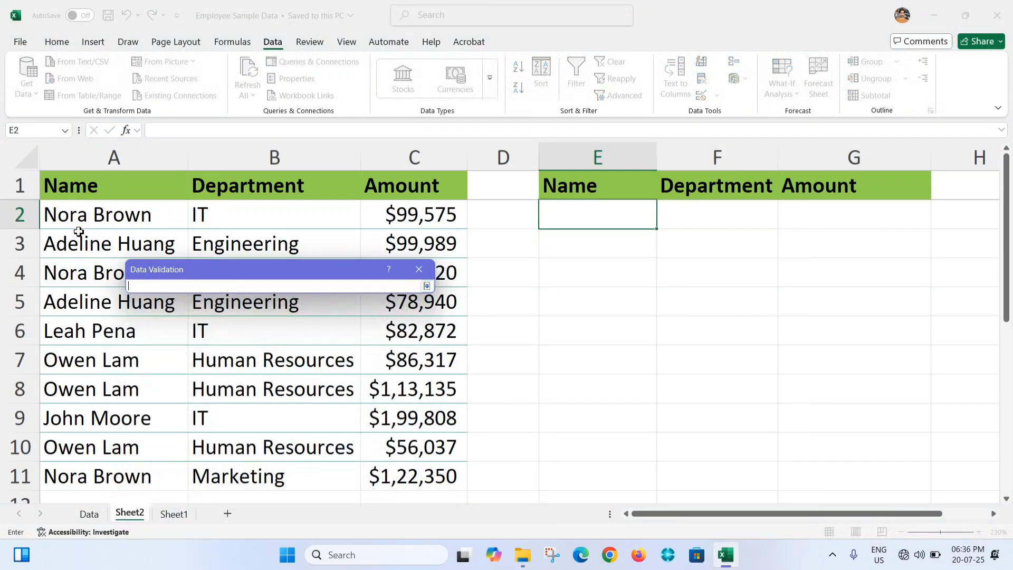
{"action": "left_click_drag", "start_coordinate": [79, 233], "coordinate": [82, 471]}
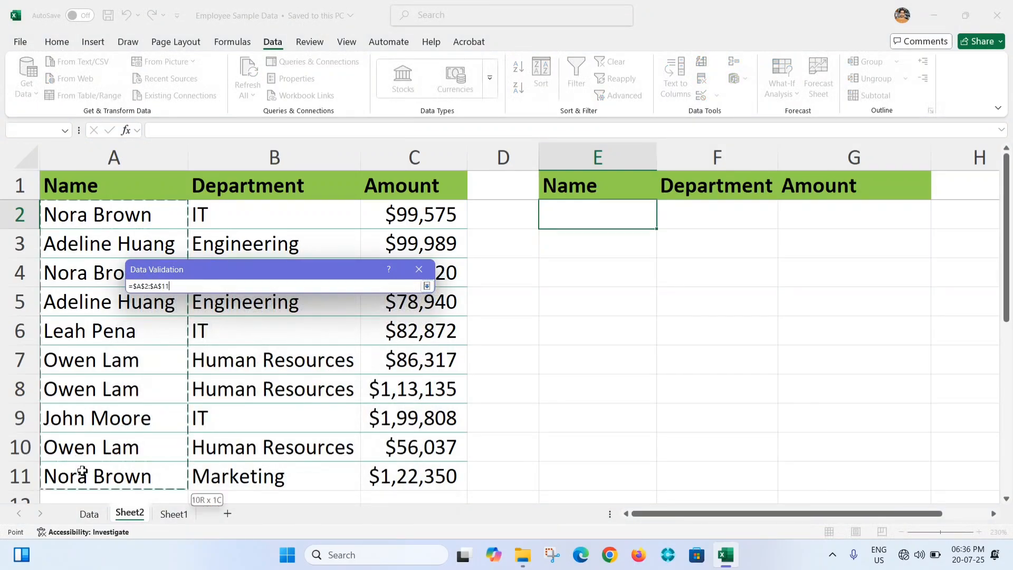
{"action": "left_click", "coordinate": [427, 285]}
{"action": "left_click", "coordinate": [333, 463]}
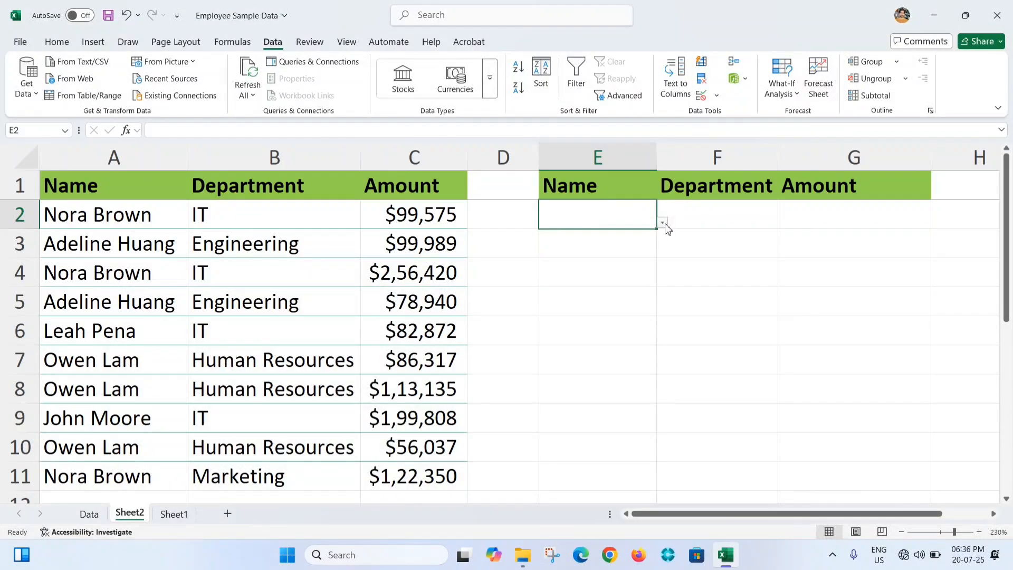
{"action": "left_click", "coordinate": [663, 224]}
{"action": "left_click", "coordinate": [575, 235]}
Add a list validation dropdown to F2 sourced from B2:B11 and choose IT from it
{"action": "left_click", "coordinate": [722, 215]}
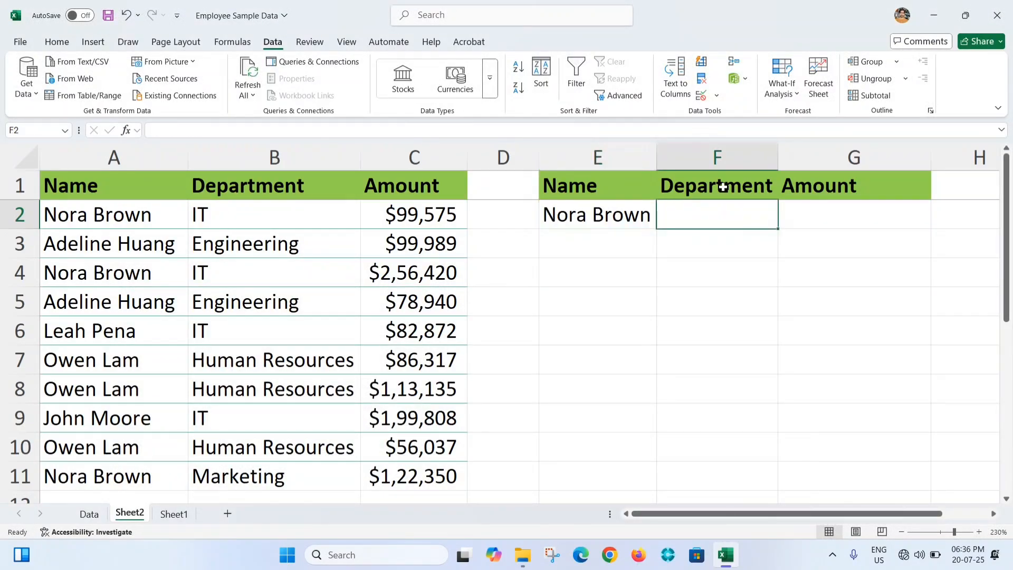
{"action": "left_click", "coordinate": [717, 95]}
{"action": "left_click", "coordinate": [727, 112]}
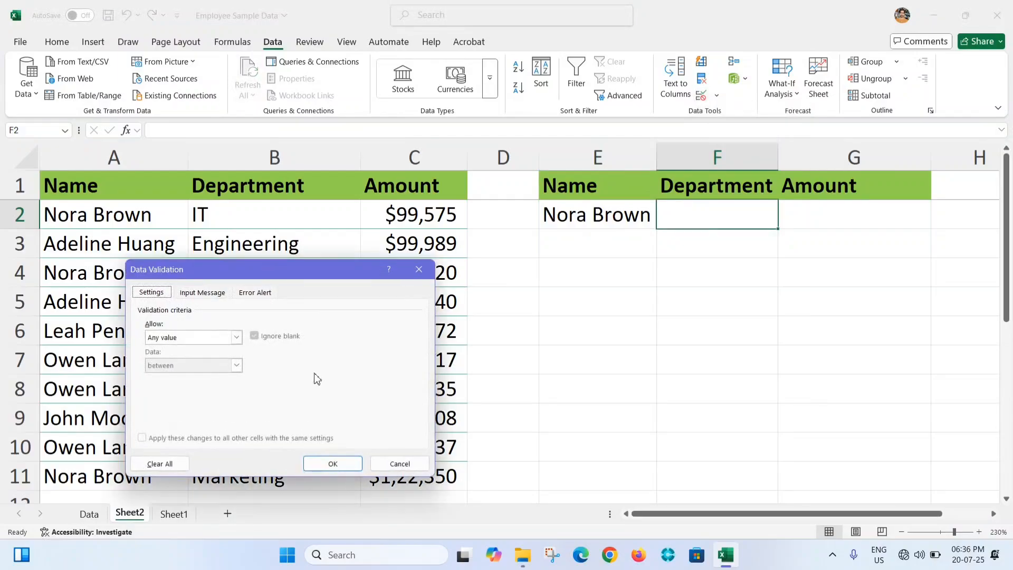
{"action": "left_click", "coordinate": [237, 337]}
{"action": "left_click", "coordinate": [166, 375]}
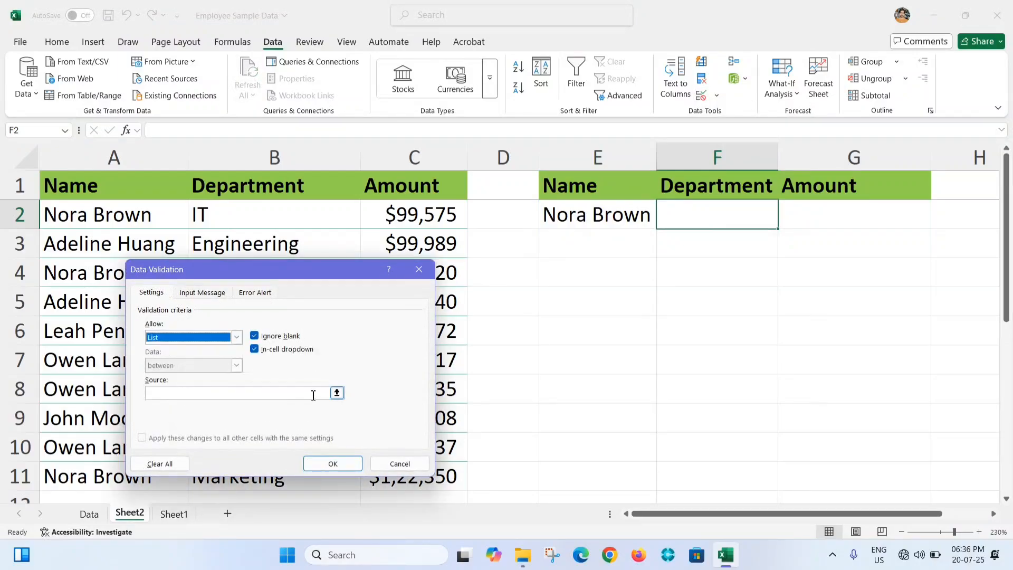
{"action": "left_click", "coordinate": [337, 393]}
{"action": "left_click_drag", "start_coordinate": [249, 218], "coordinate": [356, 485]}
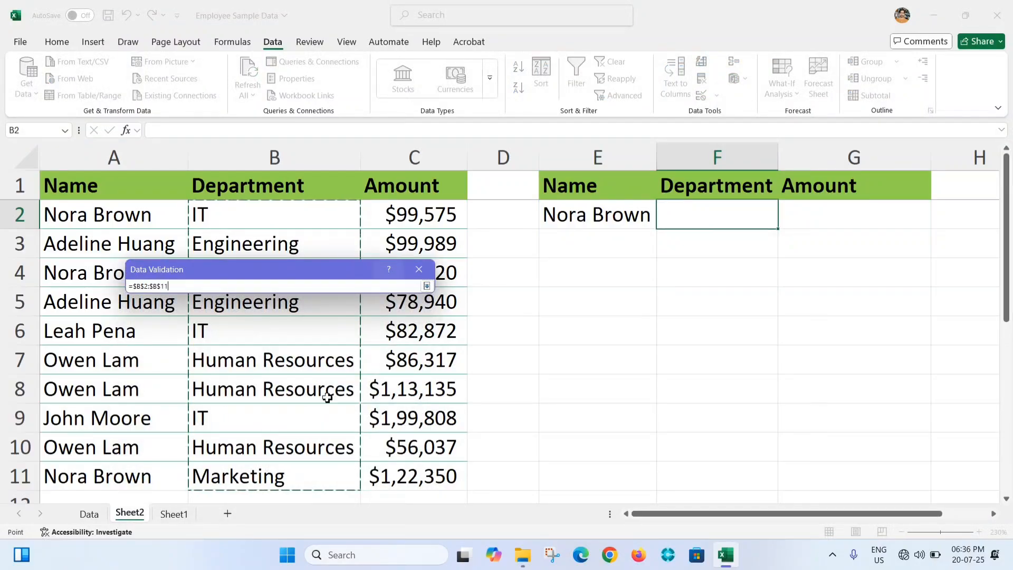
{"action": "left_click", "coordinate": [427, 286]}
{"action": "left_click", "coordinate": [328, 463]}
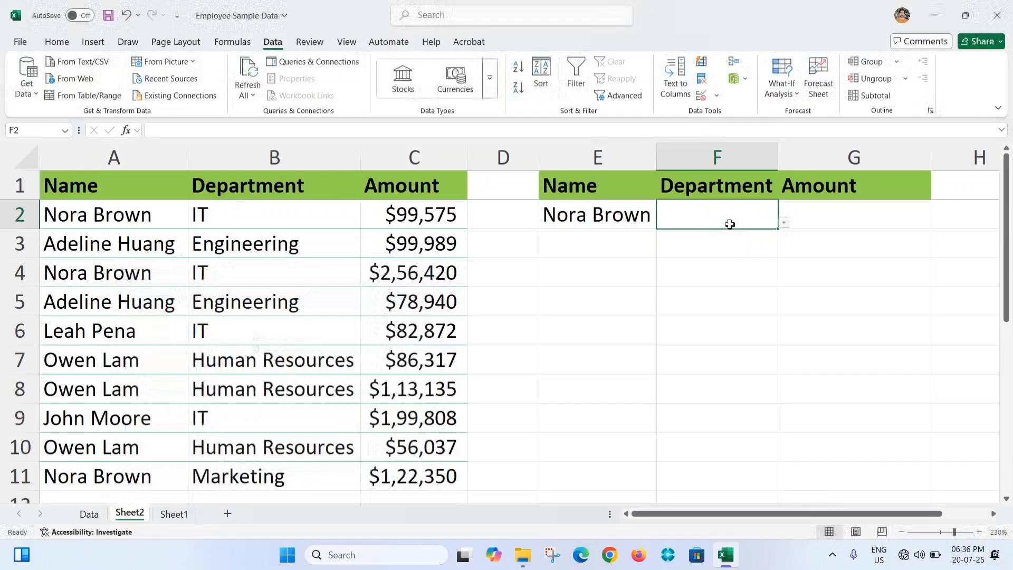
{"action": "left_click", "coordinate": [785, 226]}
{"action": "left_click", "coordinate": [670, 236]}
{"action": "left_click", "coordinate": [684, 278]}
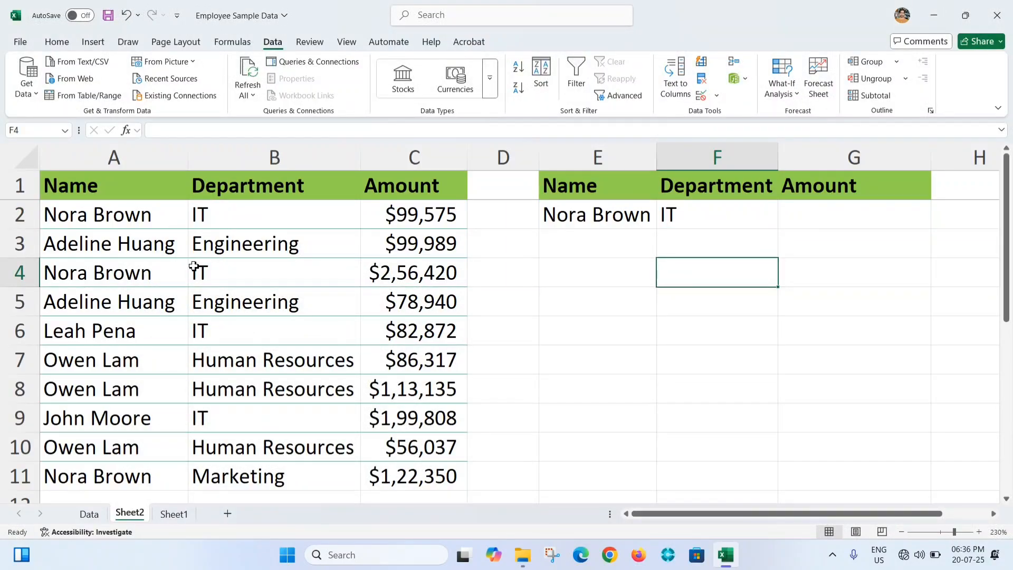
Turn on filters for the source table and filter the Name column to only the person chosen in E2
{"action": "left_click", "coordinate": [139, 227]}
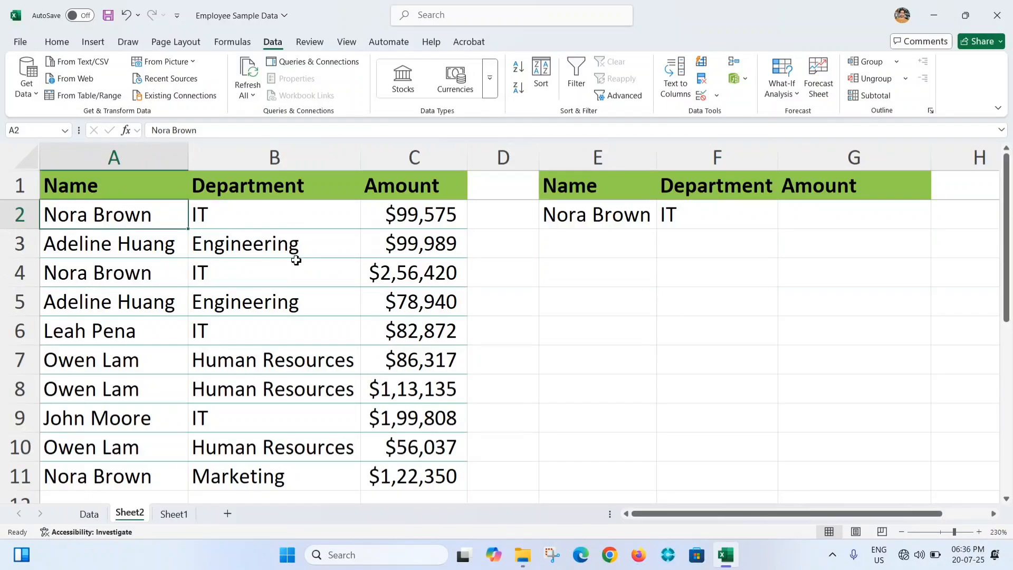
{"action": "key", "text": "ctrl+shift+l"}
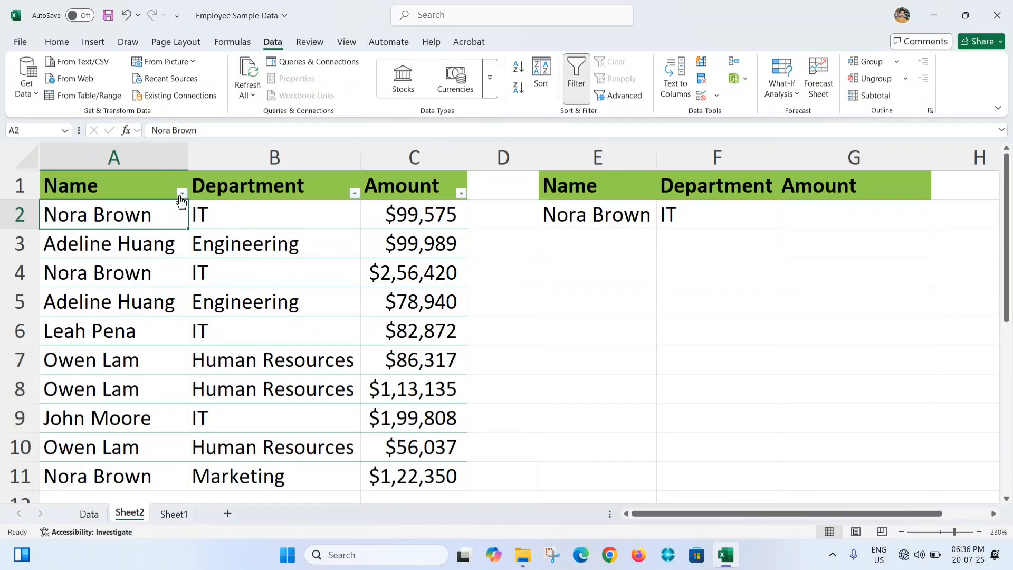
{"action": "left_click", "coordinate": [182, 193]}
{"action": "left_click", "coordinate": [48, 365]}
{"action": "left_click", "coordinate": [48, 411]}
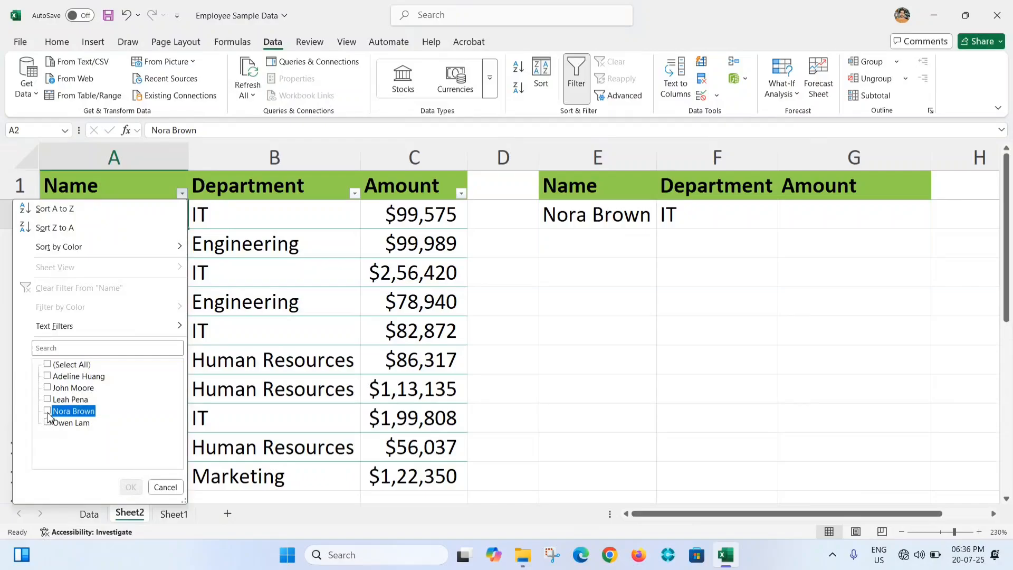
{"action": "left_click", "coordinate": [131, 487]}
Compare the filtered records' departments and amounts with the name and department chosen in E2 and F2
{"action": "left_click", "coordinate": [150, 256]}
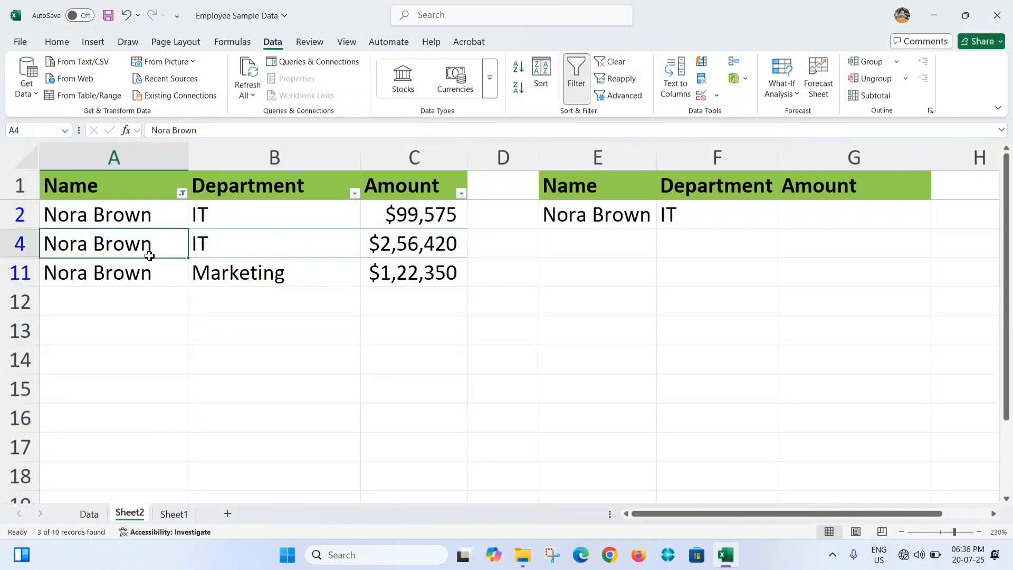
{"action": "left_click", "coordinate": [253, 220]}
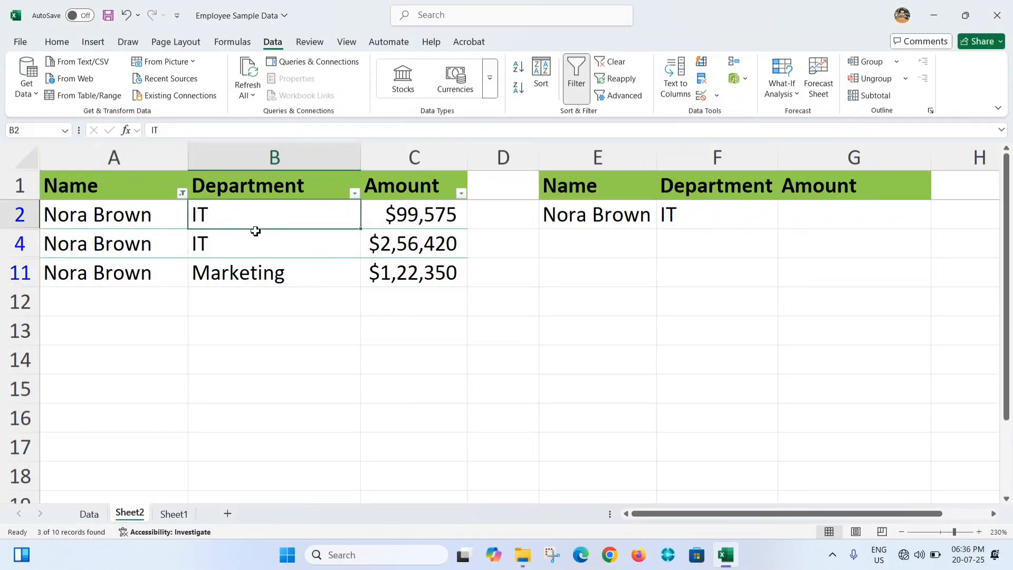
{"action": "left_click", "coordinate": [255, 273]}
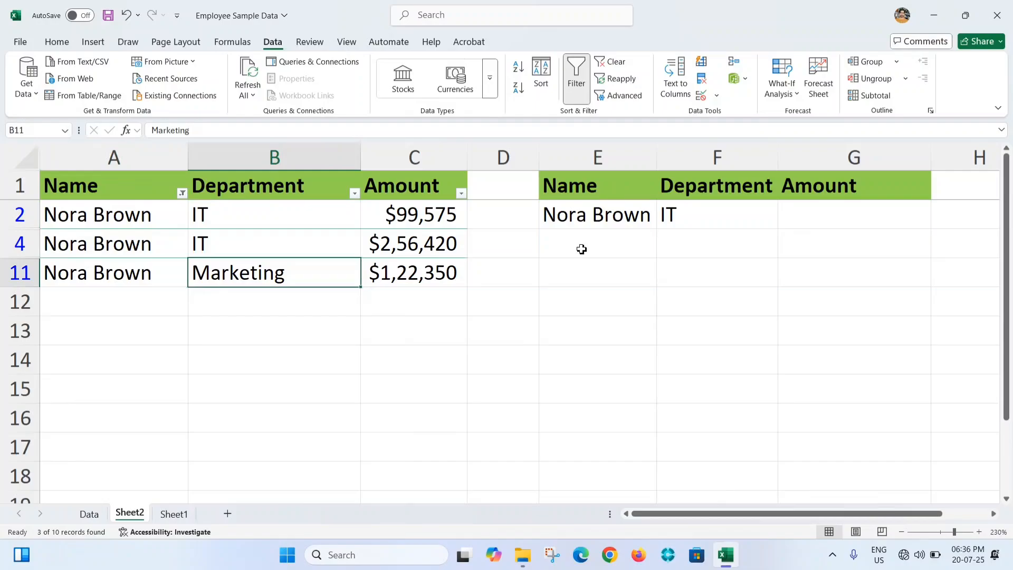
{"action": "left_click", "coordinate": [817, 220]}
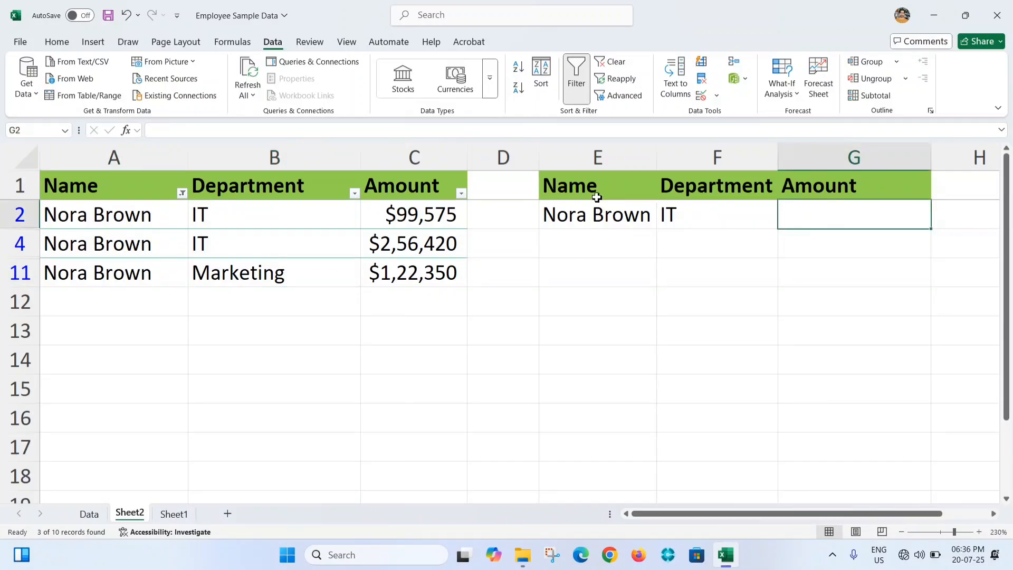
{"action": "left_click", "coordinate": [575, 210]}
{"action": "left_click", "coordinate": [721, 214]}
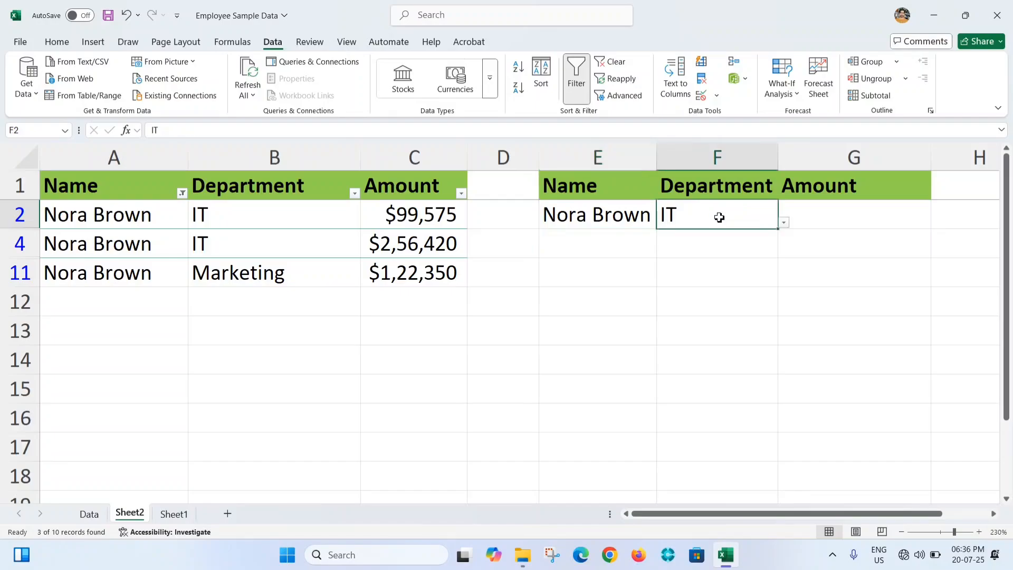
{"action": "left_click", "coordinate": [618, 216]}
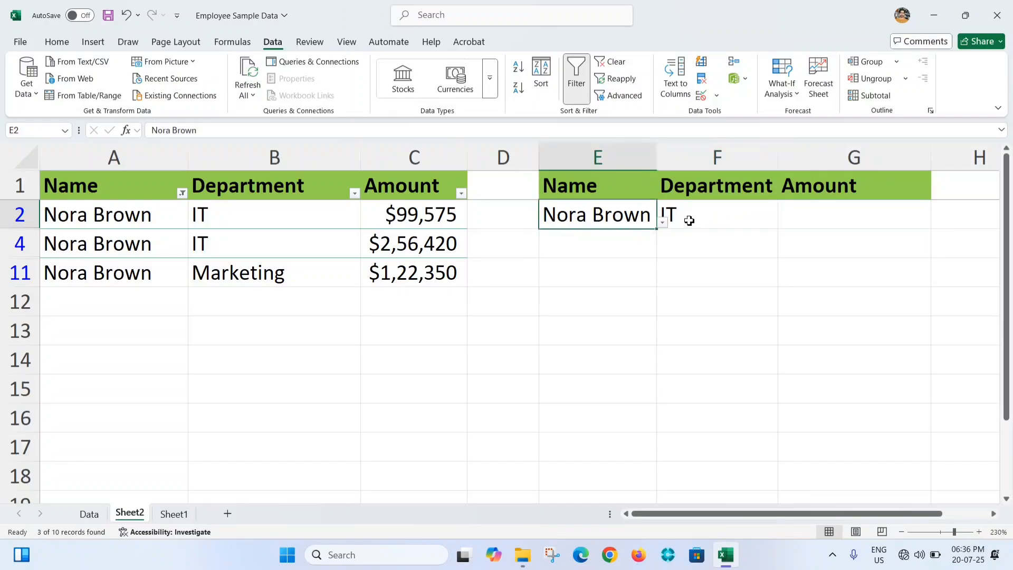
{"action": "left_click", "coordinate": [706, 214]}
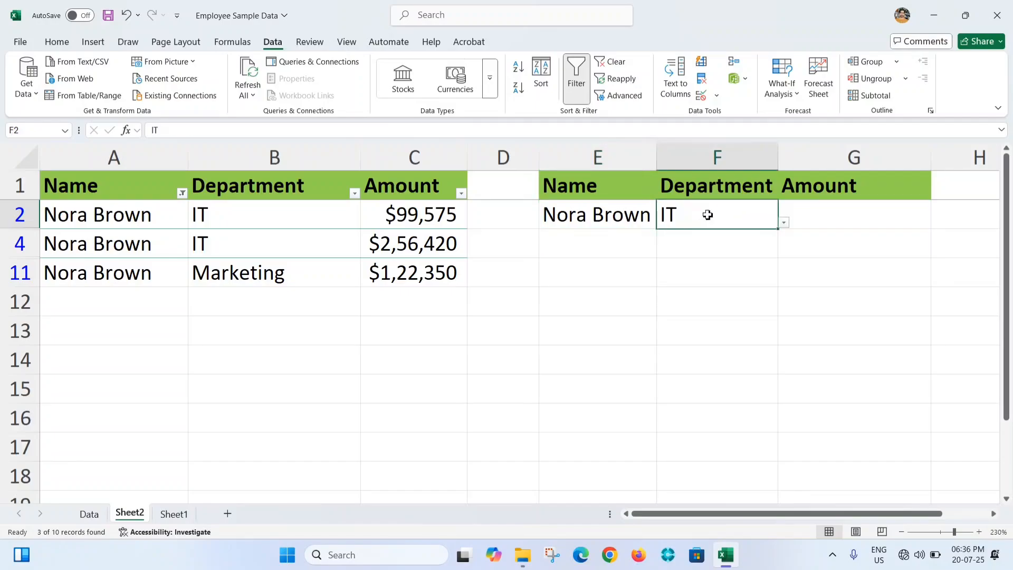
{"action": "left_click_drag", "start_coordinate": [103, 215], "coordinate": [414, 242]}
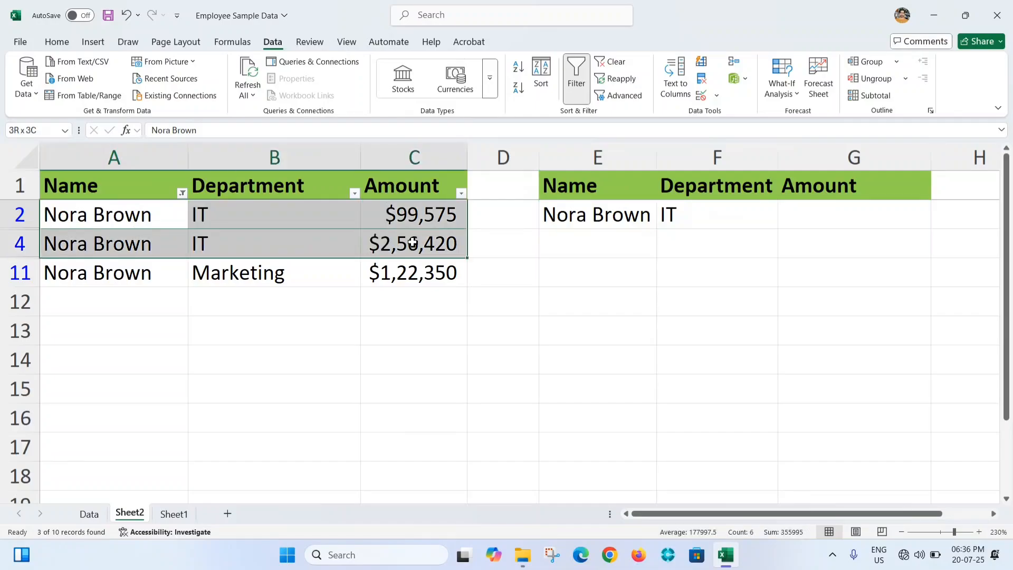
{"action": "left_click", "coordinate": [303, 276]}
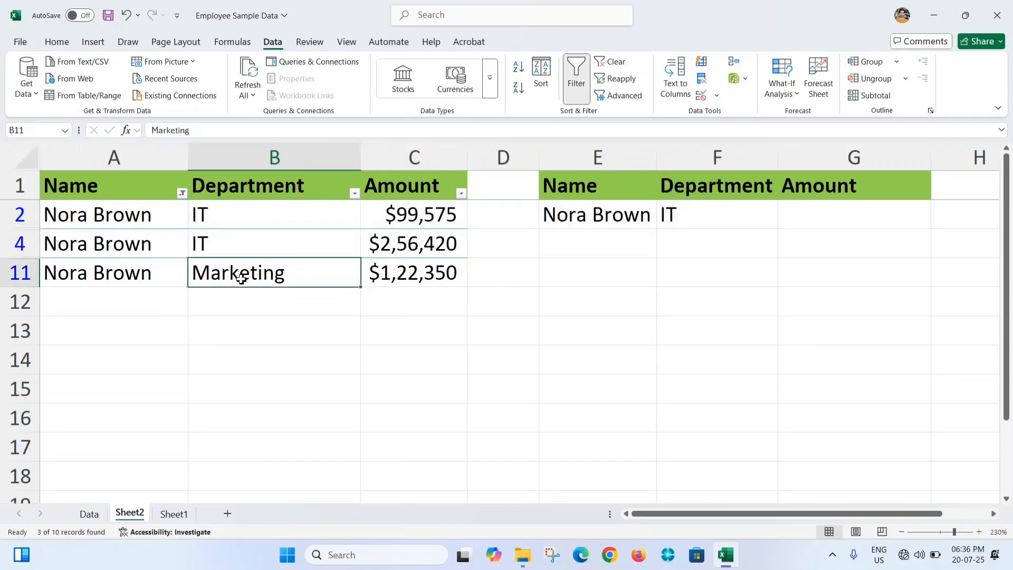
{"action": "left_click", "coordinate": [91, 273]}
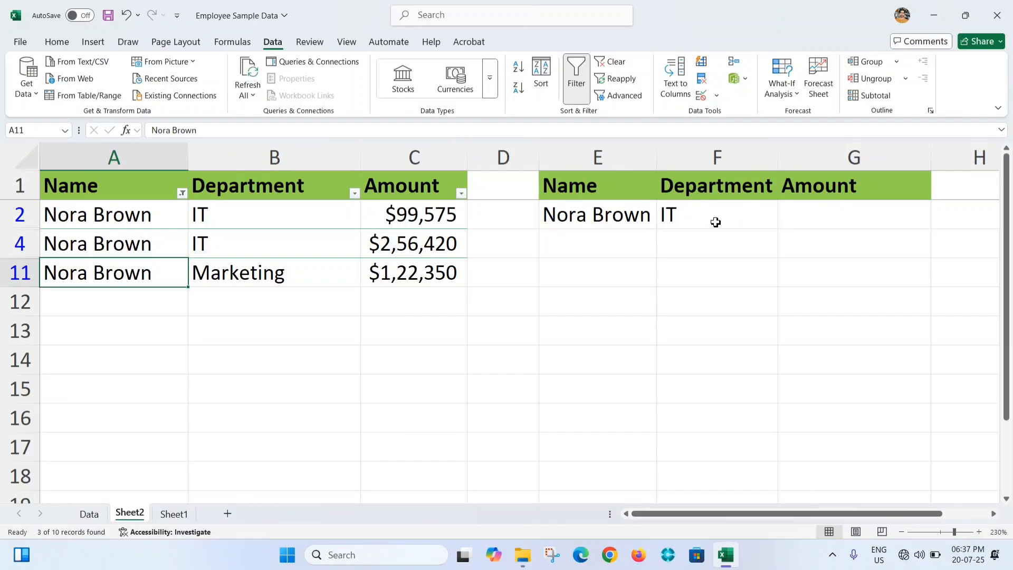
{"action": "left_click", "coordinate": [273, 273]}
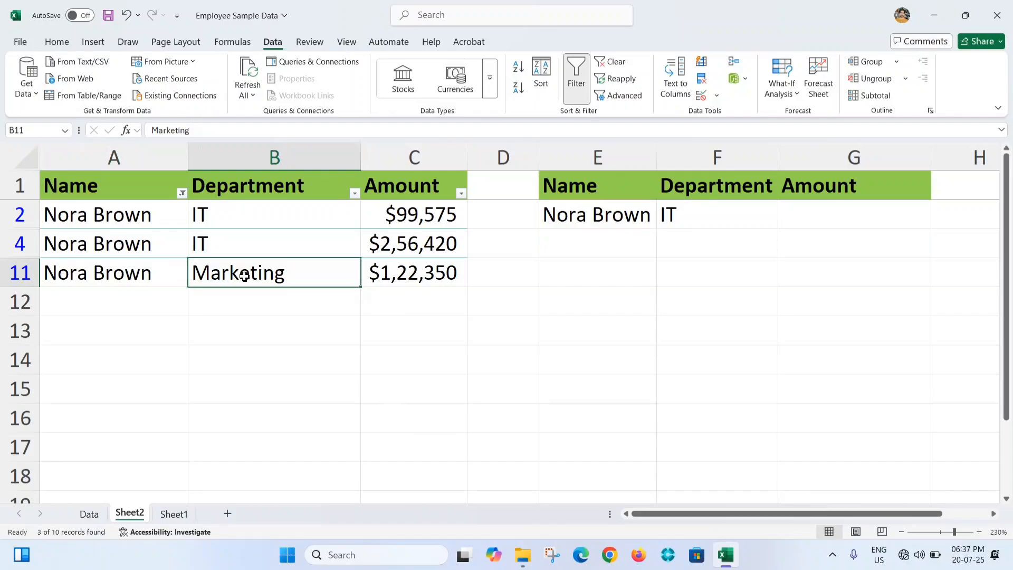
{"action": "left_click", "coordinate": [241, 212]}
{"action": "left_click", "coordinate": [239, 238], "text": "shift"}
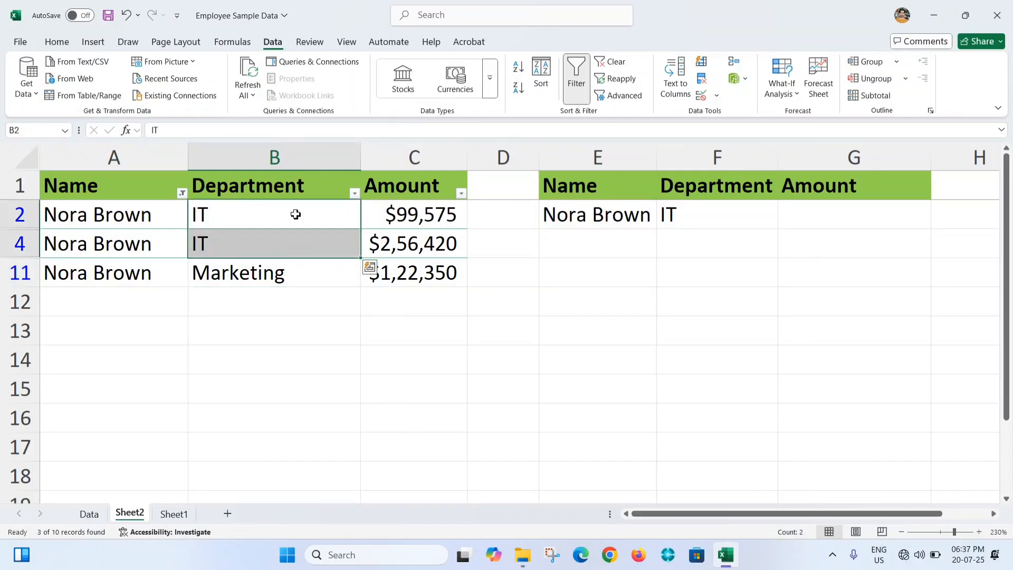
{"action": "left_click_drag", "start_coordinate": [294, 213], "coordinate": [287, 242]}
Change the department in F2 to Marketing and check the matching amount in the filtered source table
{"action": "left_click", "coordinate": [721, 213]}
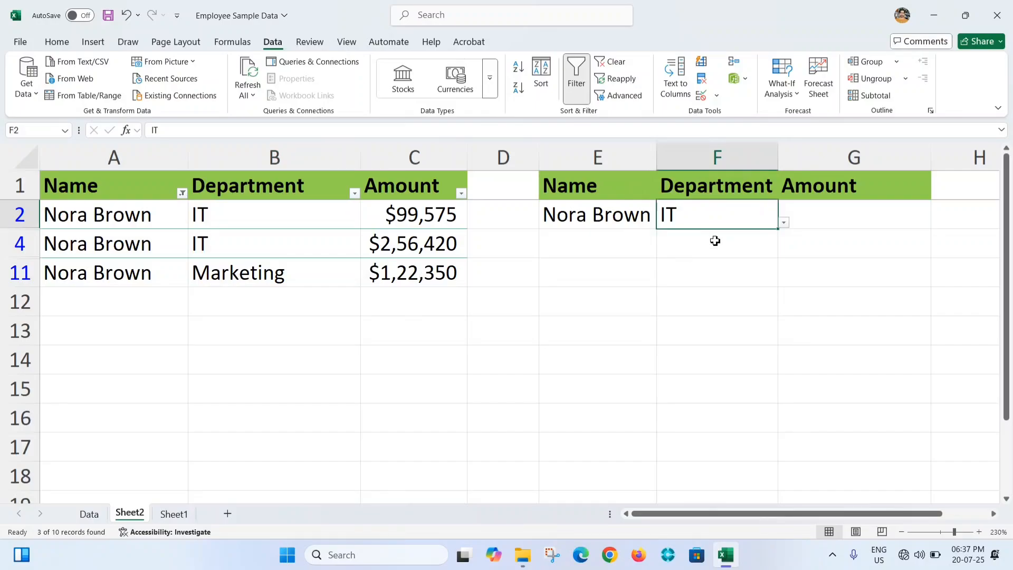
{"action": "left_click", "coordinate": [785, 223]}
{"action": "left_click", "coordinate": [676, 267]}
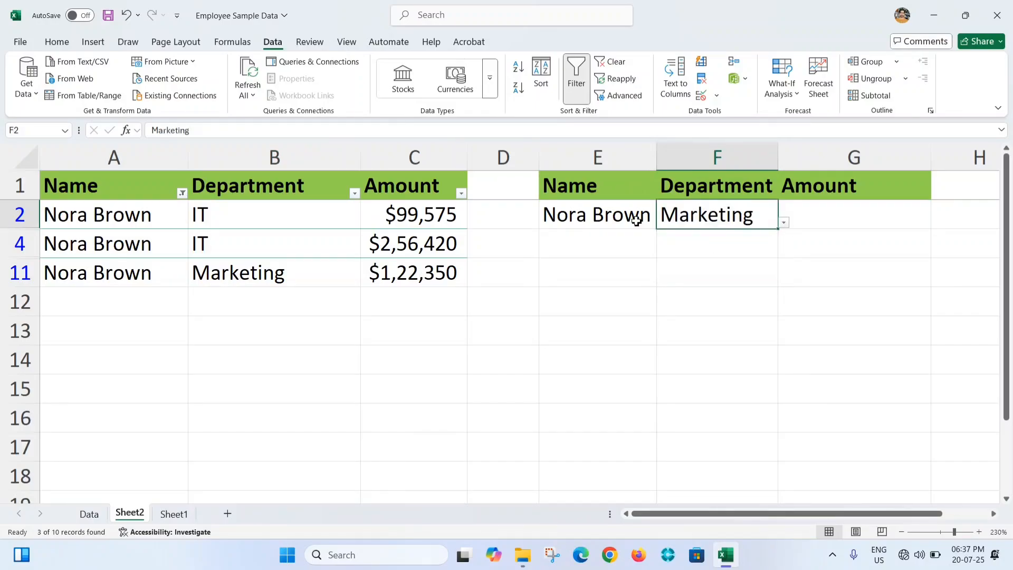
{"action": "left_click", "coordinate": [435, 275]}
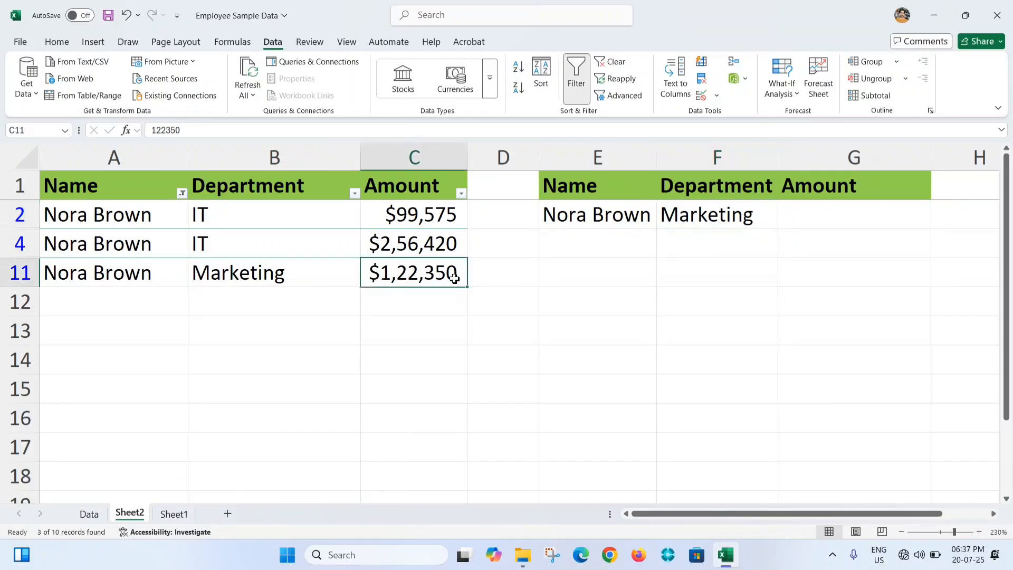
Remove the filter from the source table to show all employee records
{"action": "left_click", "coordinate": [796, 209]}
{"action": "left_click", "coordinate": [314, 259]}
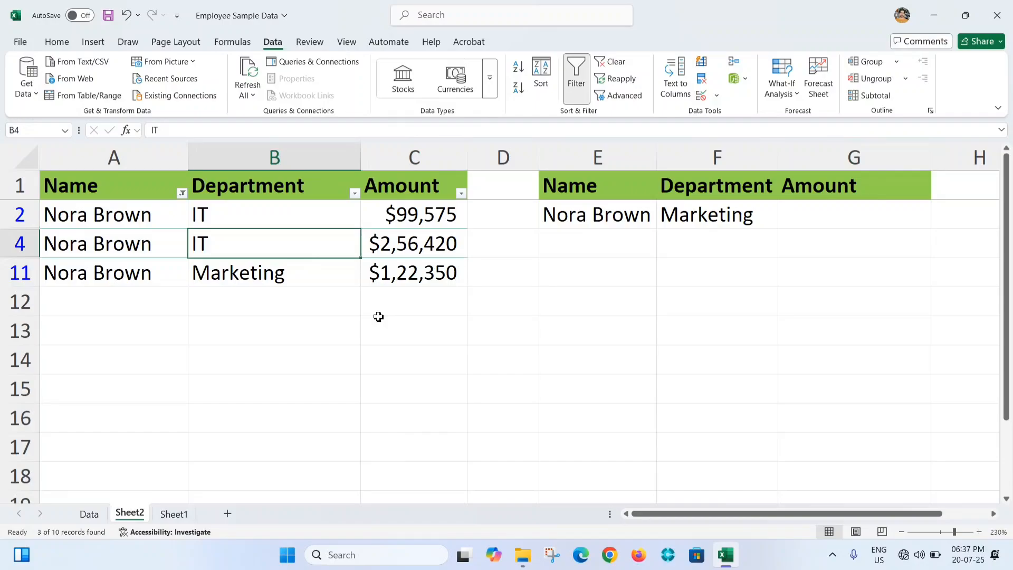
{"action": "key", "text": "ctrl+shift+l"}
Start a SUMIFS formula in G2 that sums column C with column A matching E2 as the first criterion
{"action": "left_click", "coordinate": [783, 224]}
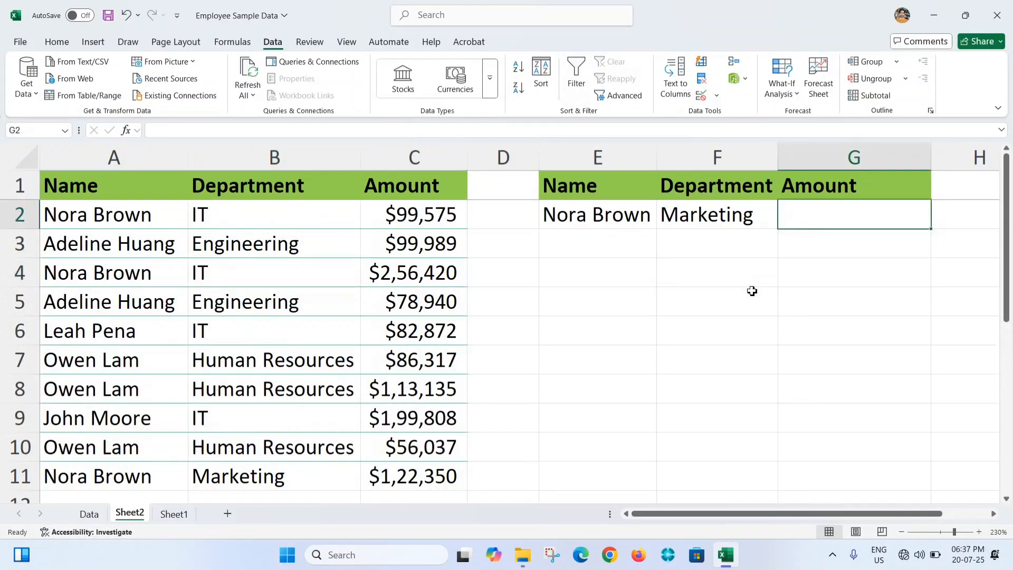
{"action": "type", "text": "=sumif"}
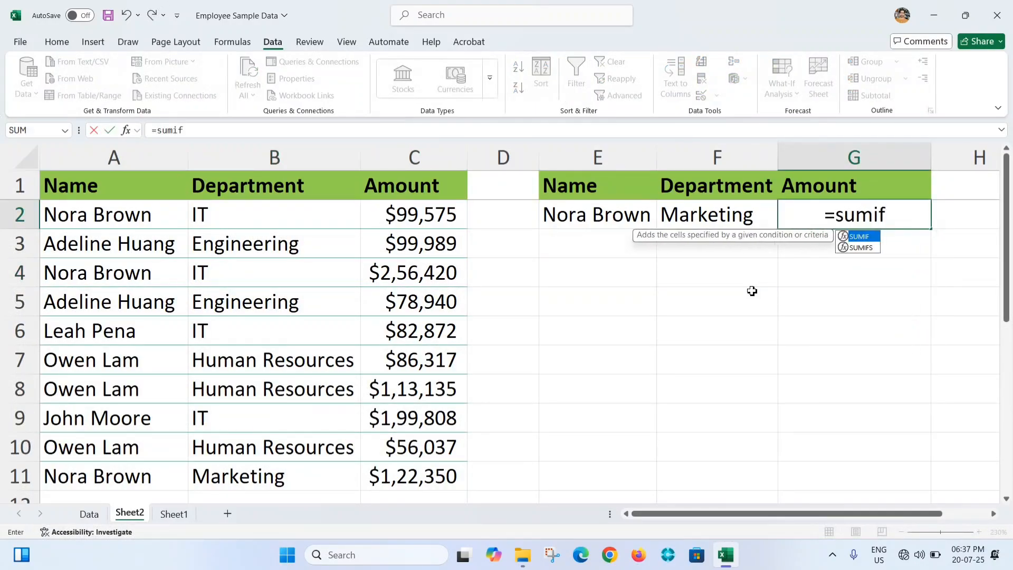
{"action": "type", "text": "s"}
{"action": "key", "text": "Tab"}
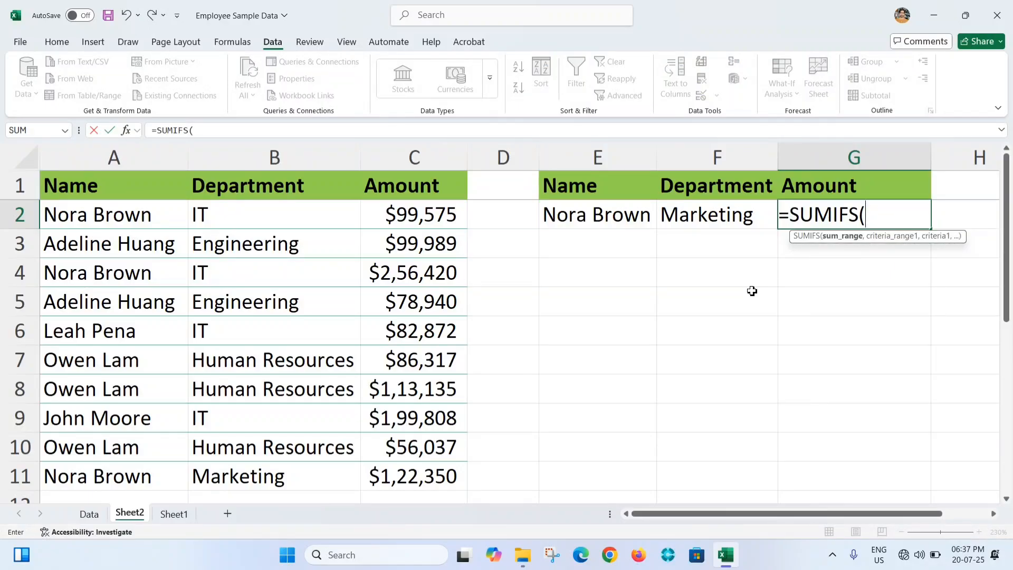
{"action": "left_click", "coordinate": [423, 155]}
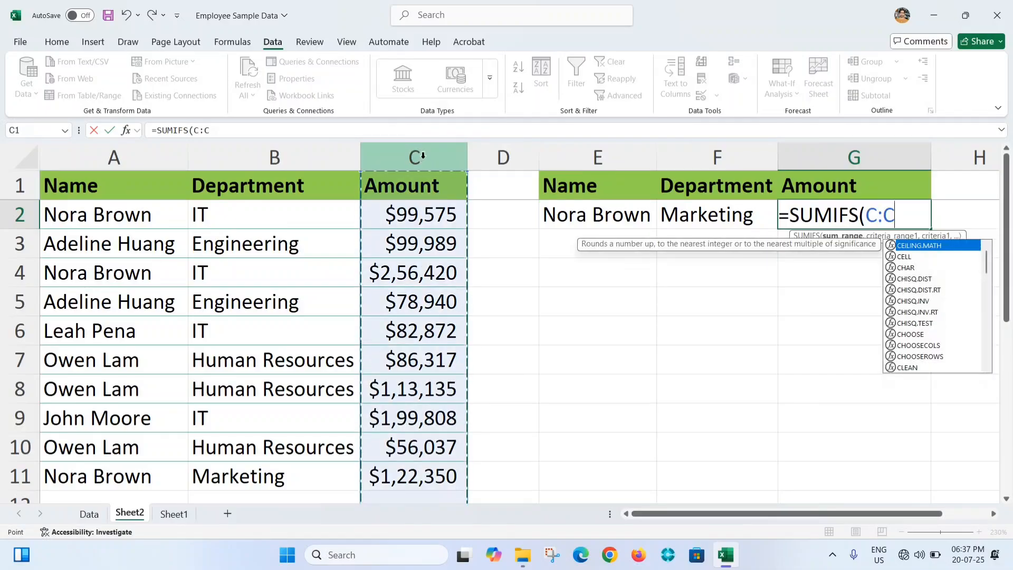
{"action": "type", "text": ","}
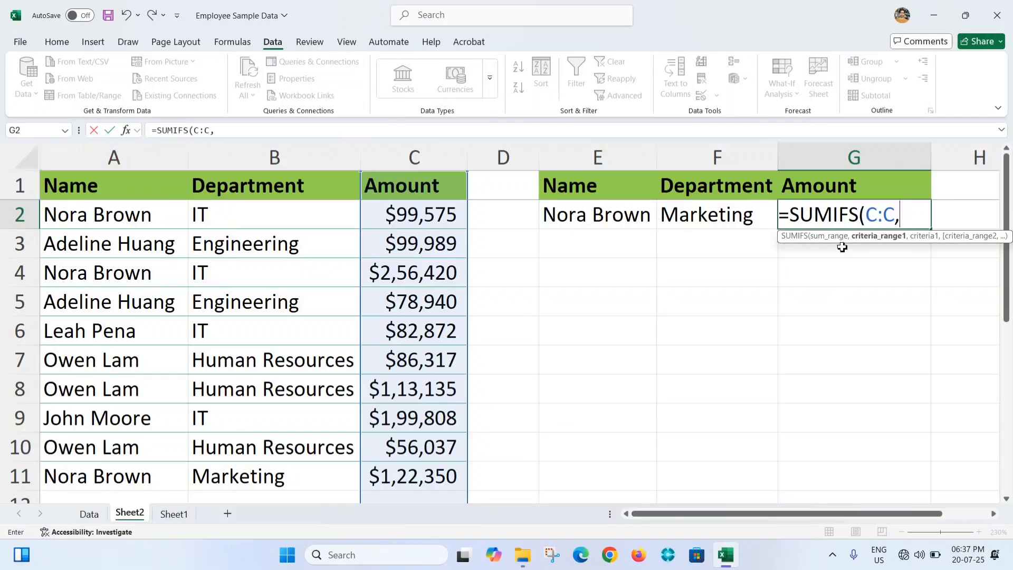
{"action": "left_click", "coordinate": [92, 155]}
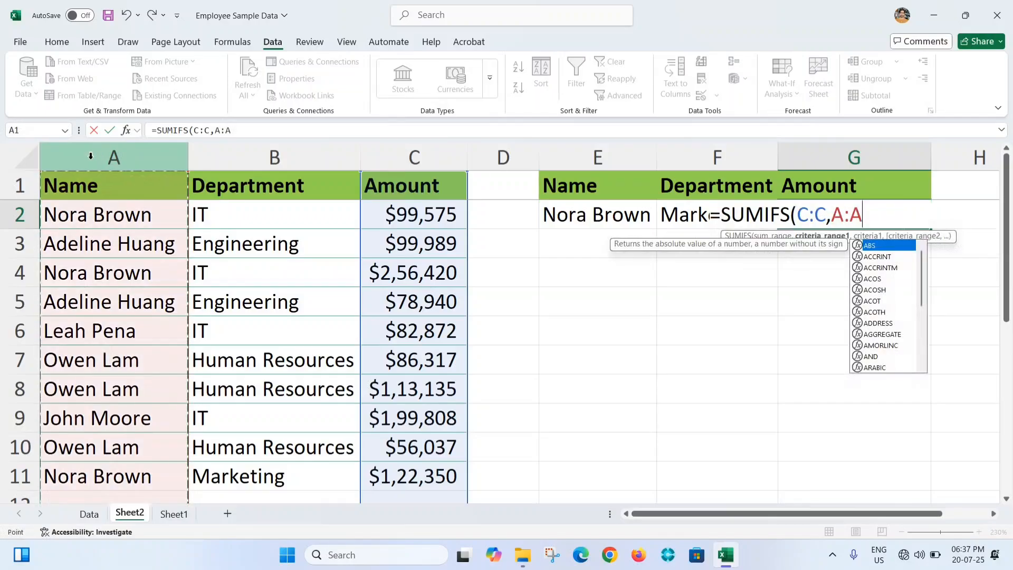
{"action": "type", "text": ","}
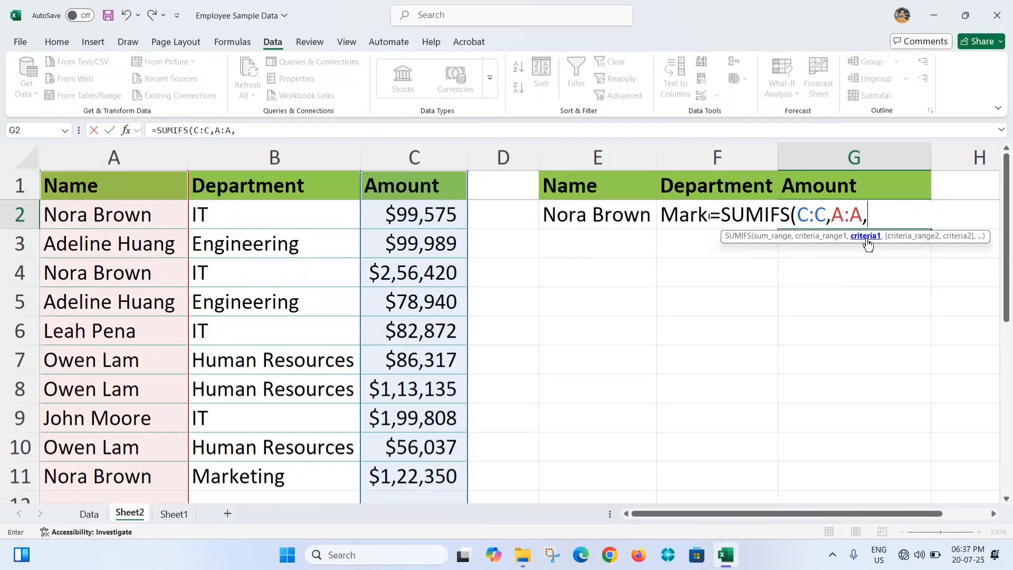
{"action": "left_click", "coordinate": [587, 214]}
{"action": "type", "text": ","}
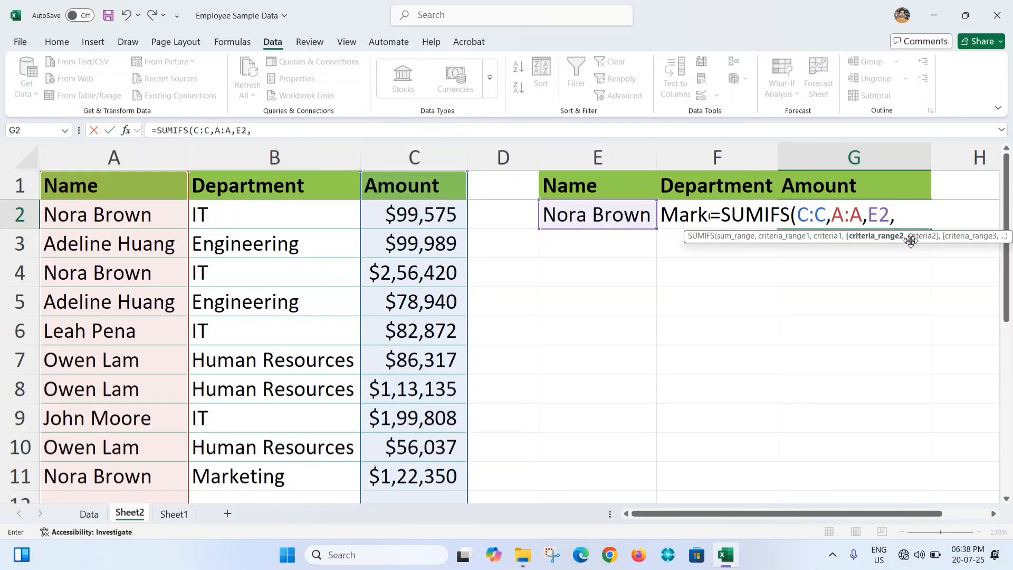
Complete the SUMIFS formula in G2 with column B matching F2 as the second criterion
{"action": "left_click", "coordinate": [268, 157]}
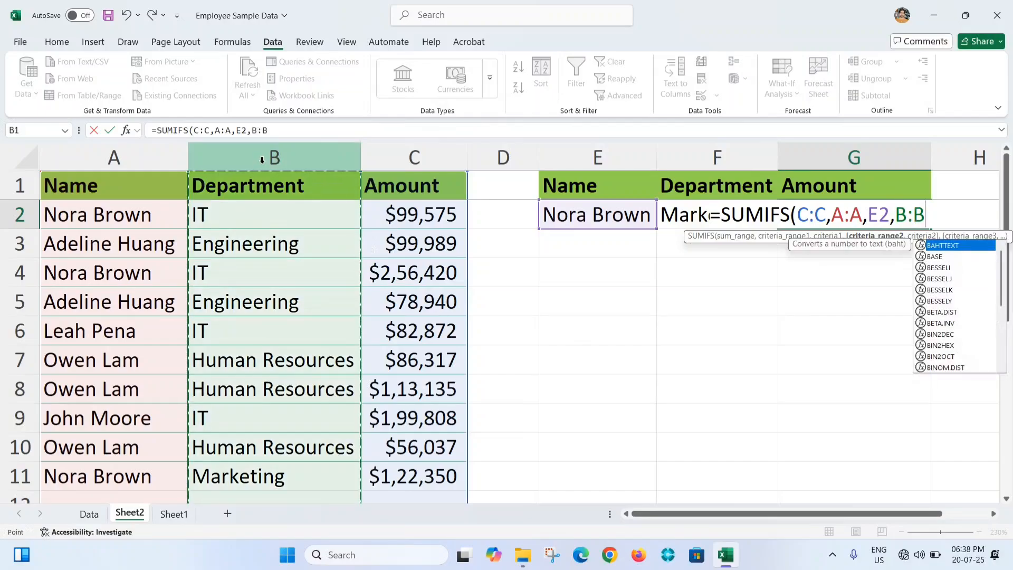
{"action": "type", "text": ","}
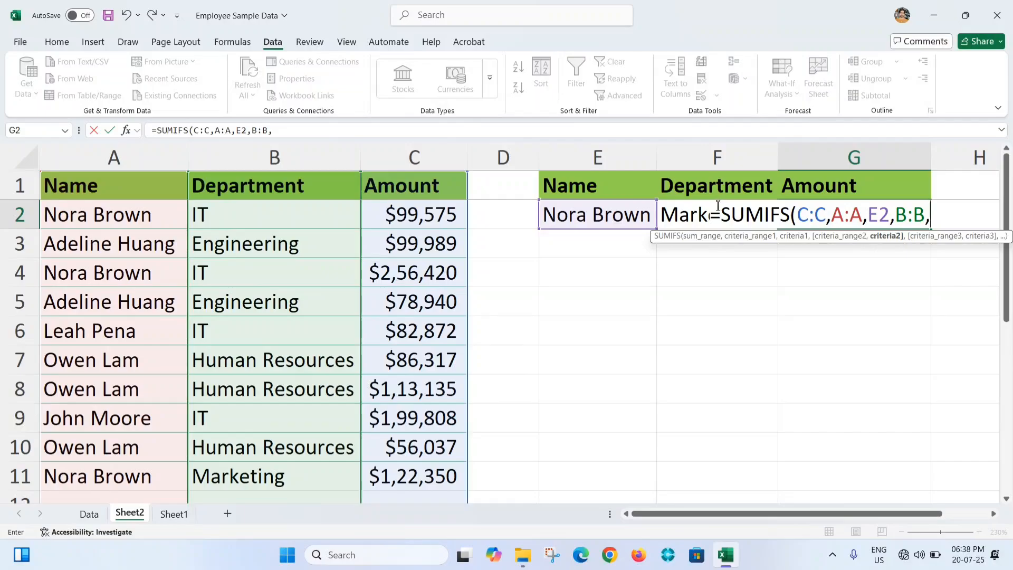
{"action": "left_click", "coordinate": [691, 205]}
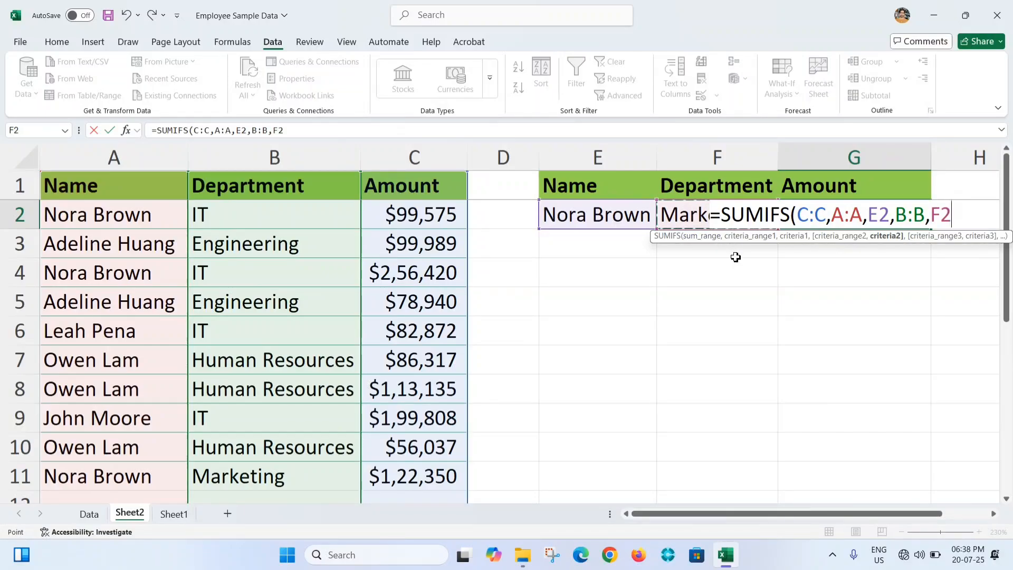
{"action": "type", "text": ")"}
{"action": "key", "text": "Return"}
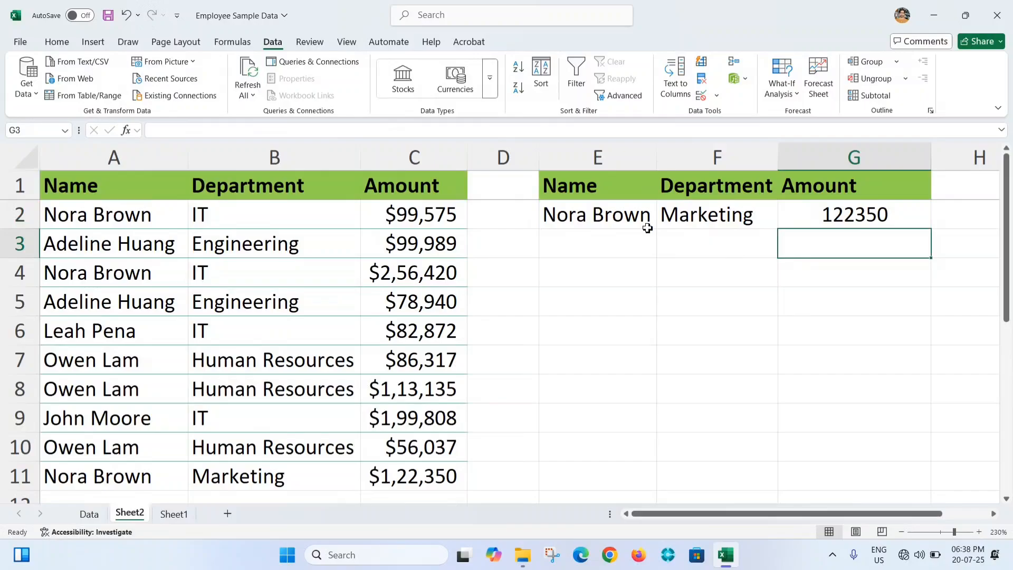
Turn filters back on for the source table and show only the records of the person chosen in E2
{"action": "left_click", "coordinate": [632, 217]}
{"action": "left_click", "coordinate": [696, 224]}
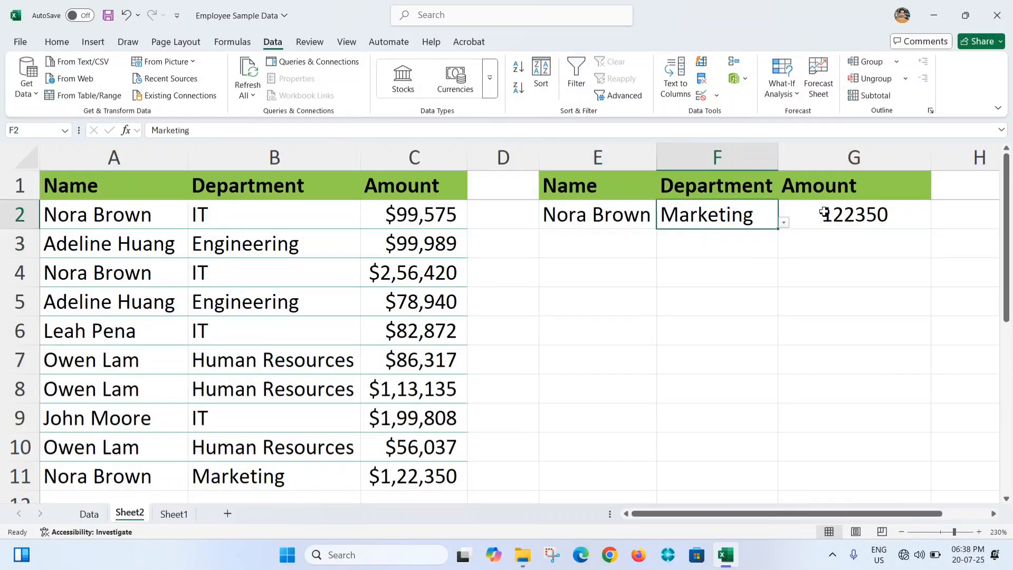
{"action": "left_click", "coordinate": [248, 232]}
{"action": "key", "text": "ctrl+shift+l"}
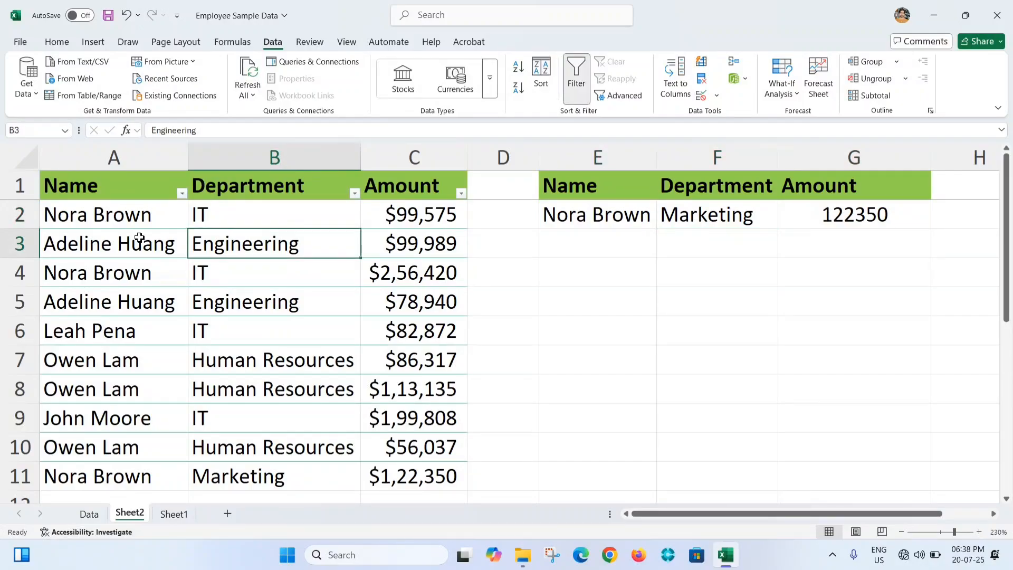
{"action": "left_click", "coordinate": [181, 193]}
{"action": "left_click", "coordinate": [47, 364]}
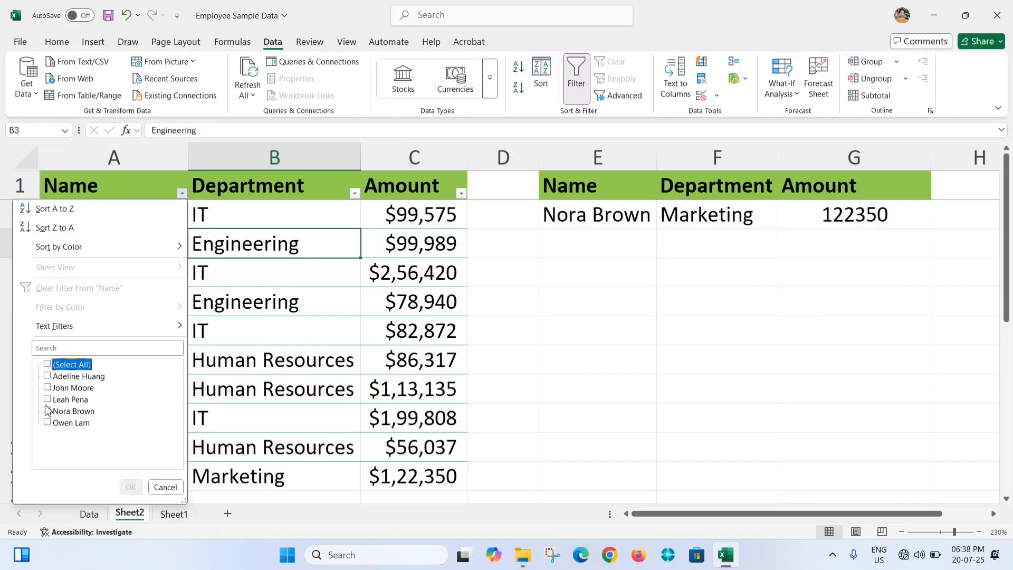
{"action": "left_click", "coordinate": [47, 411]}
{"action": "left_click", "coordinate": [131, 487]}
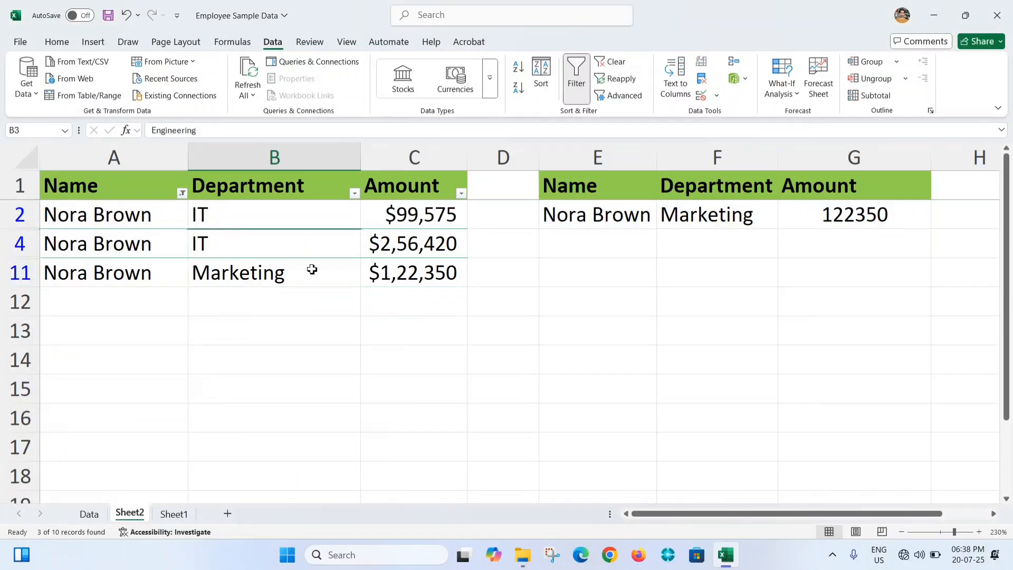
Compare the filtered Marketing record's amount with the SUMIFS result in G2 for the chosen name and department
{"action": "left_click", "coordinate": [690, 217]}
{"action": "left_click", "coordinate": [595, 216]}
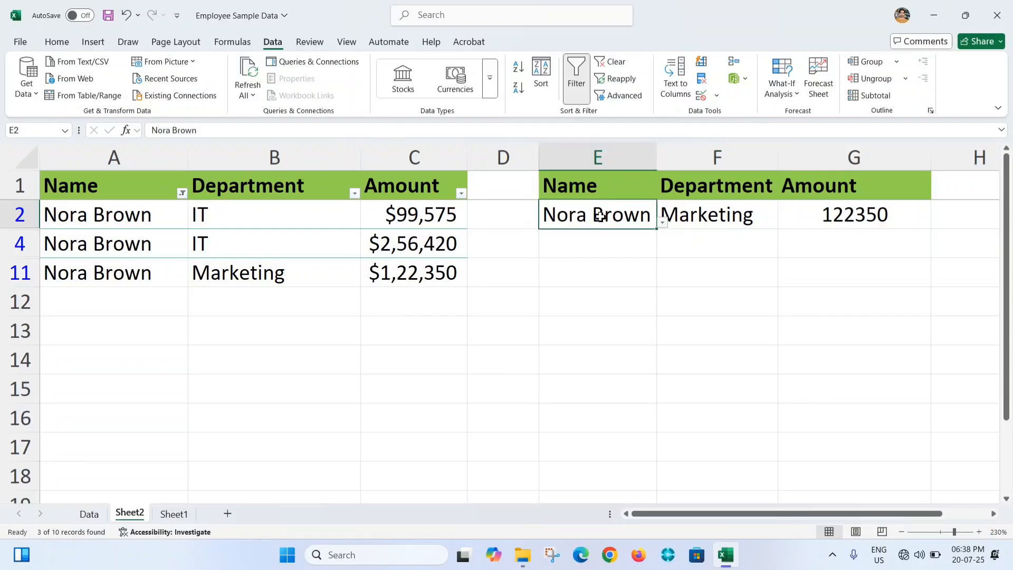
{"action": "left_click", "coordinate": [700, 224]}
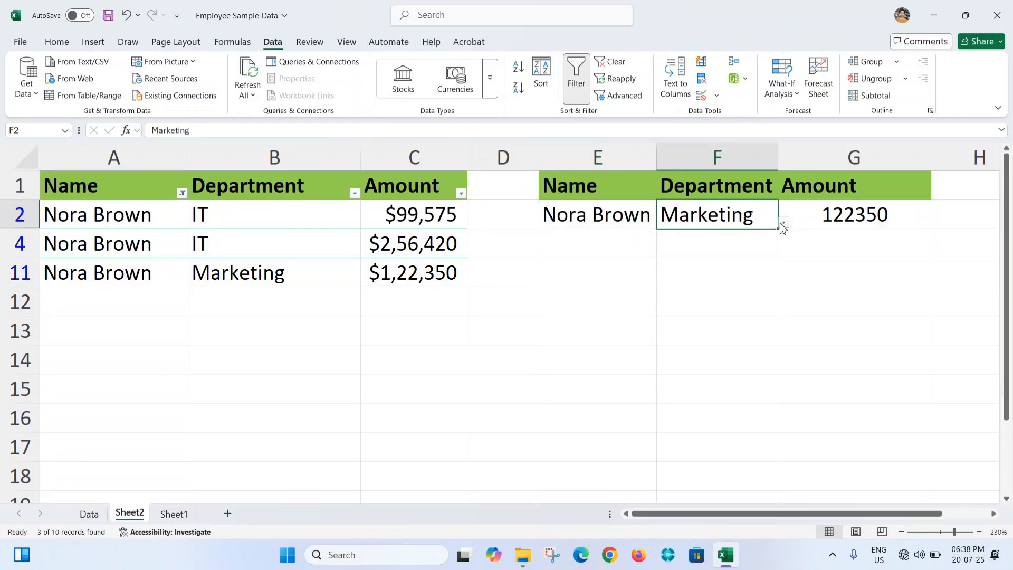
{"action": "left_click", "coordinate": [112, 278]}
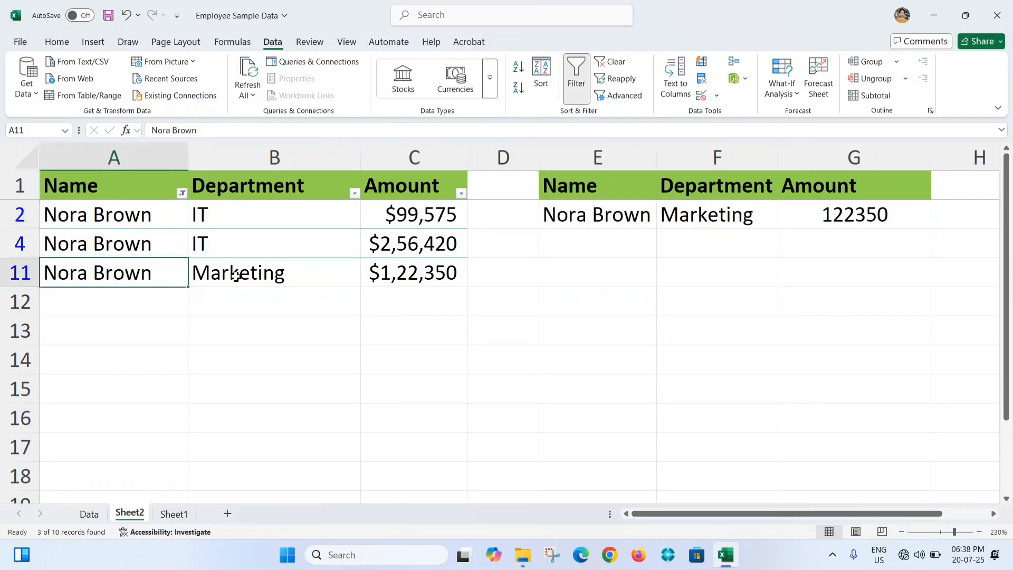
{"action": "left_click", "coordinate": [236, 276]}
{"action": "left_click", "coordinate": [421, 276]}
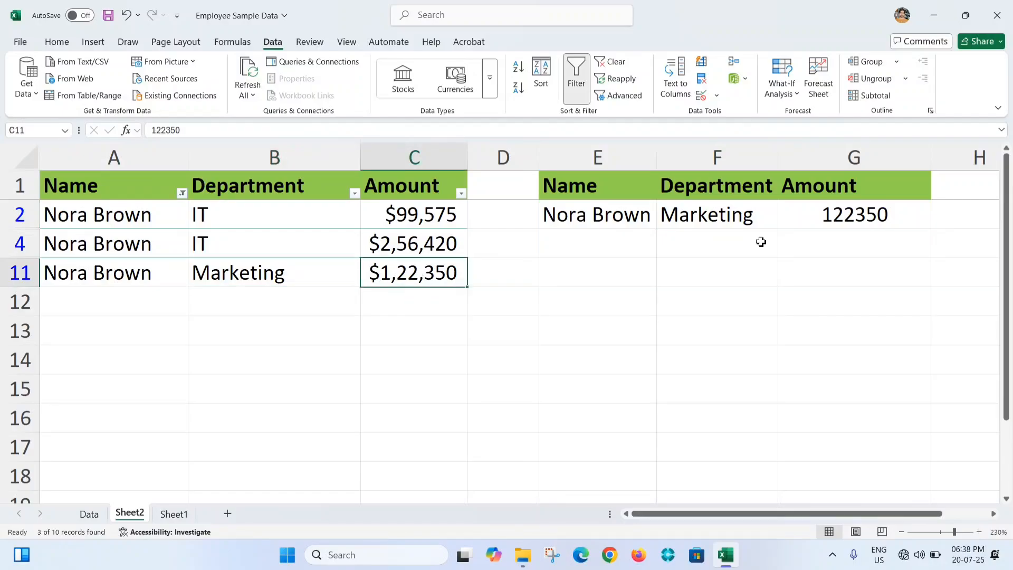
{"action": "left_click", "coordinate": [839, 214]}
{"action": "left_click", "coordinate": [878, 217]}
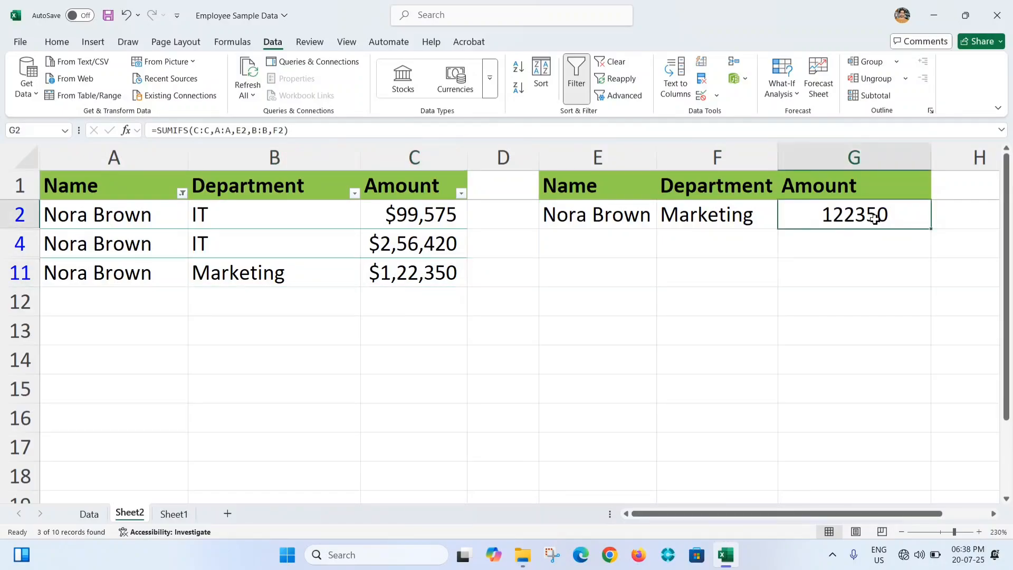
Change the department in F2 to IT
{"action": "left_click", "coordinate": [715, 214]}
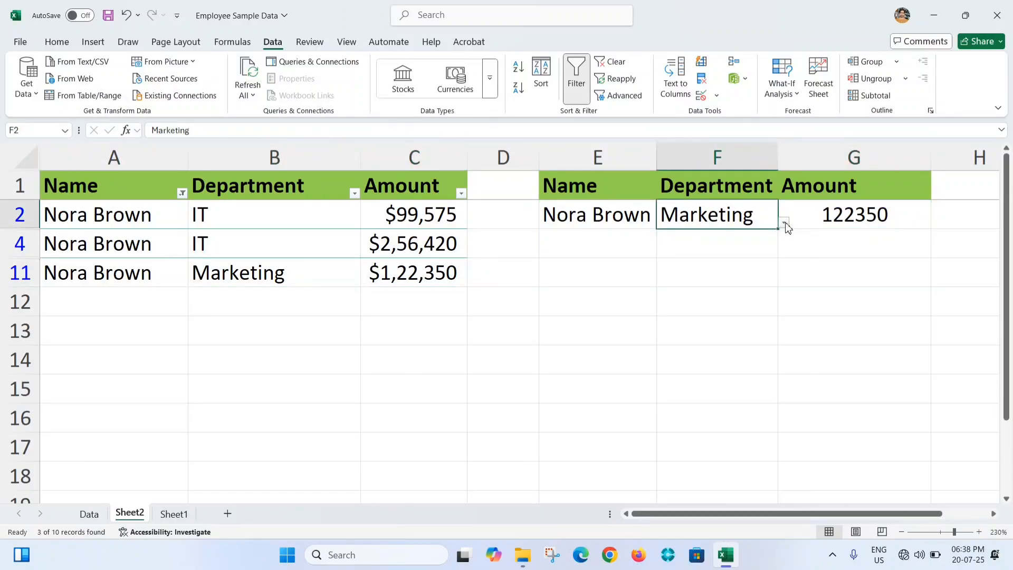
{"action": "left_click", "coordinate": [785, 224]}
{"action": "left_click", "coordinate": [682, 236]}
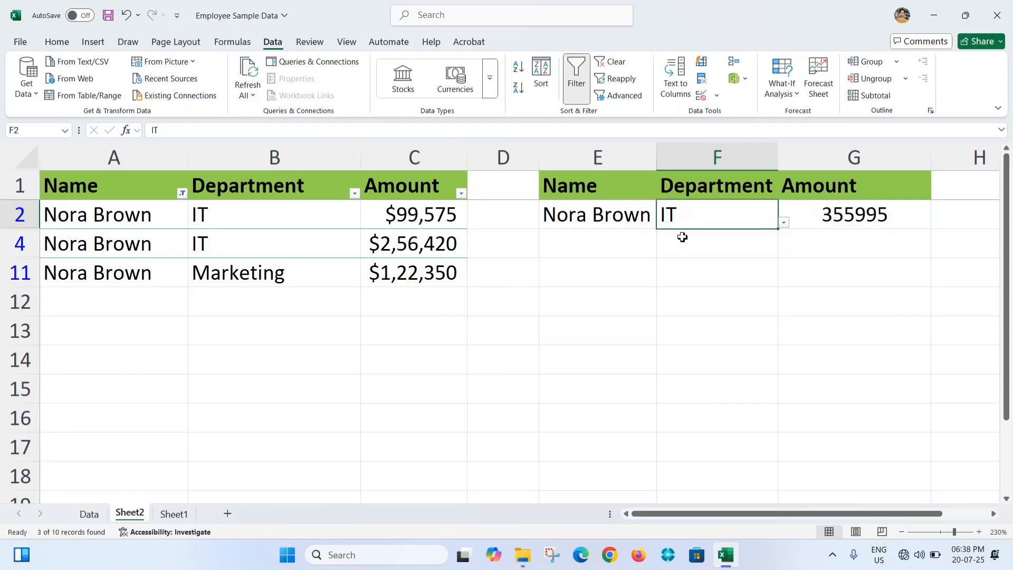
Compare the combined amounts of the two filtered IT records with the SUMIFS result in G2
{"action": "left_click", "coordinate": [133, 249]}
{"action": "left_click_drag", "start_coordinate": [269, 215], "coordinate": [269, 242]}
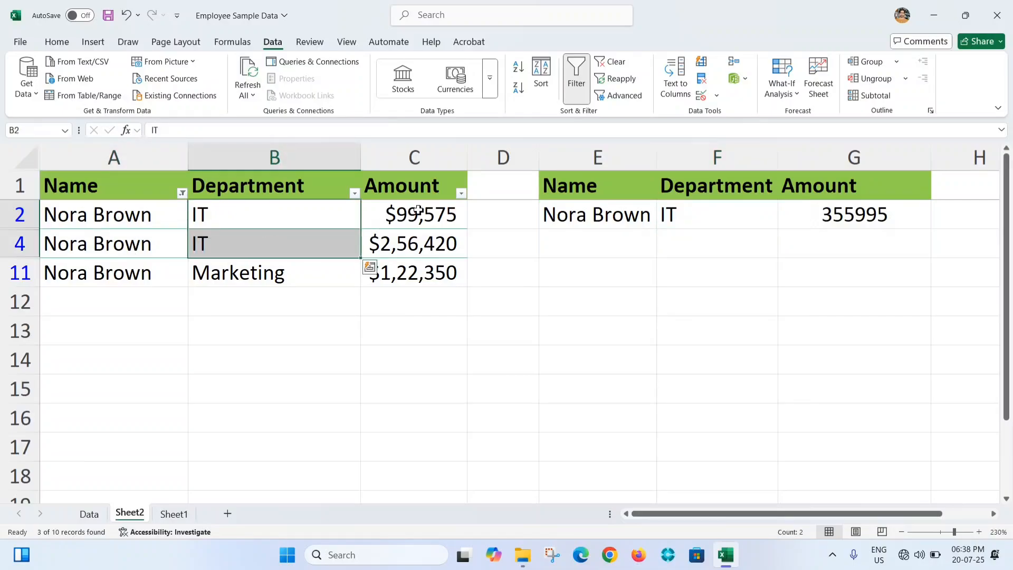
{"action": "left_click_drag", "start_coordinate": [418, 210], "coordinate": [415, 246]}
{"action": "left_click", "coordinate": [204, 213]}
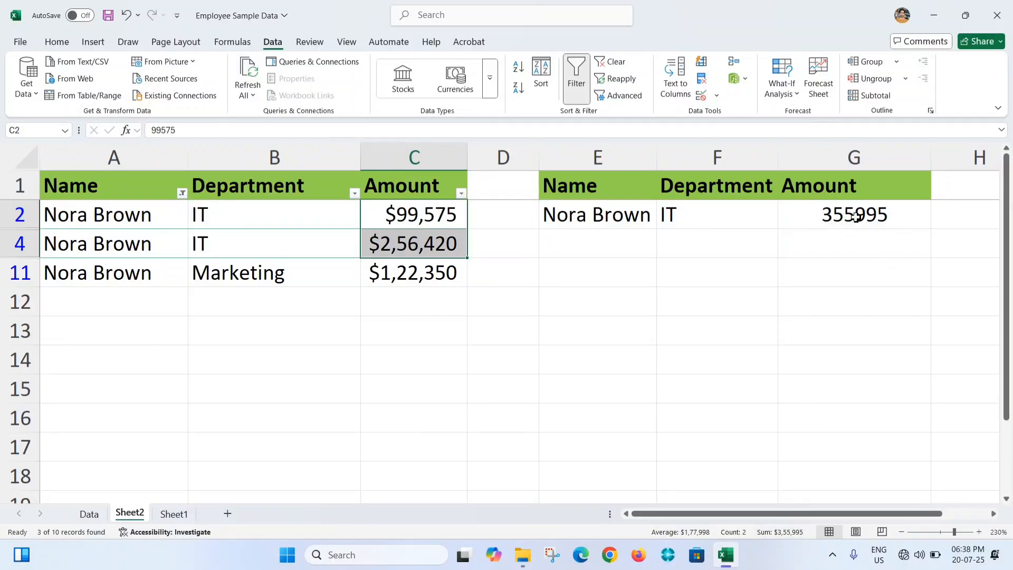
{"action": "left_click", "coordinate": [195, 269]}
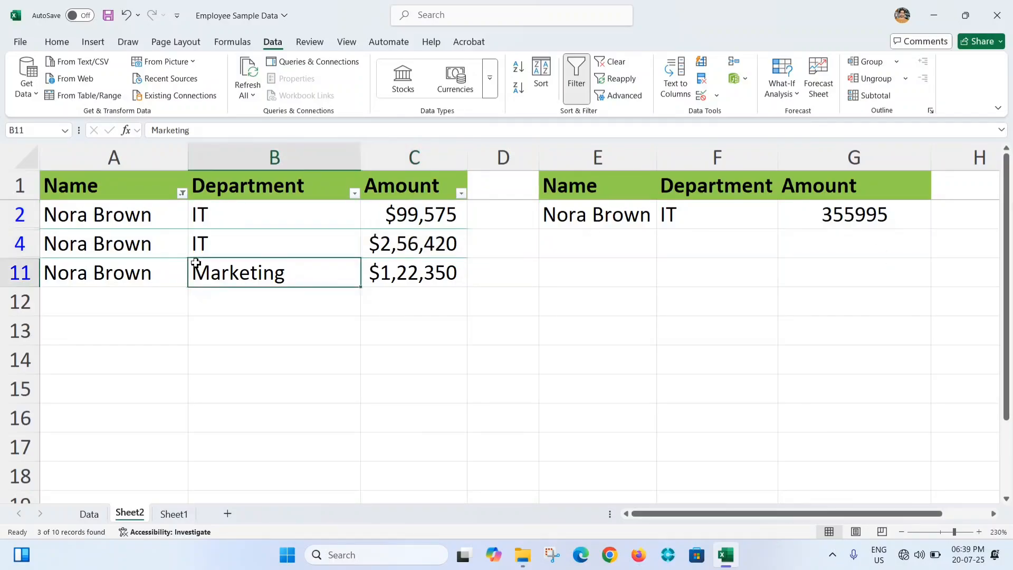
{"action": "left_click", "coordinate": [726, 209]}
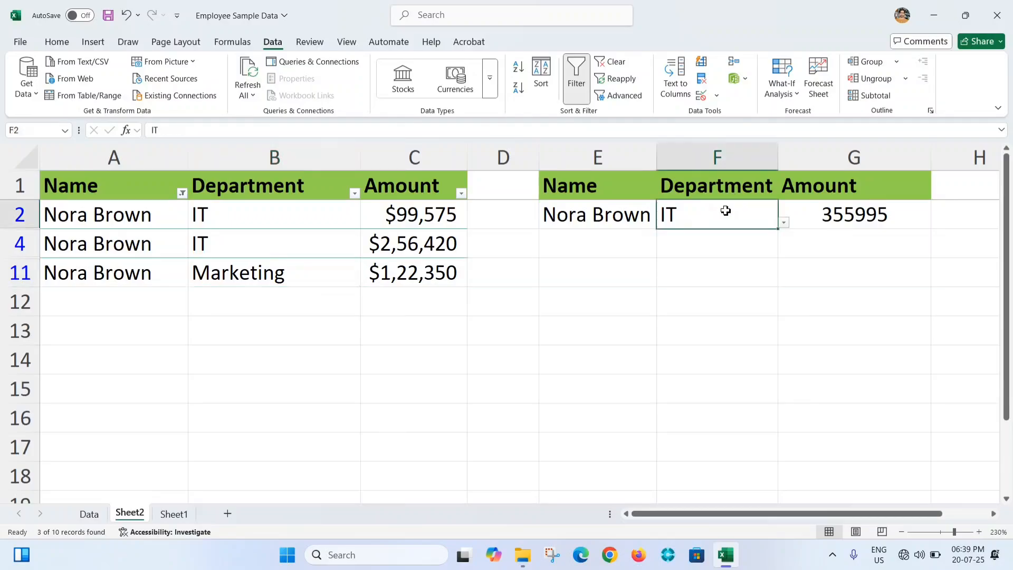
{"action": "left_click", "coordinate": [864, 216]}
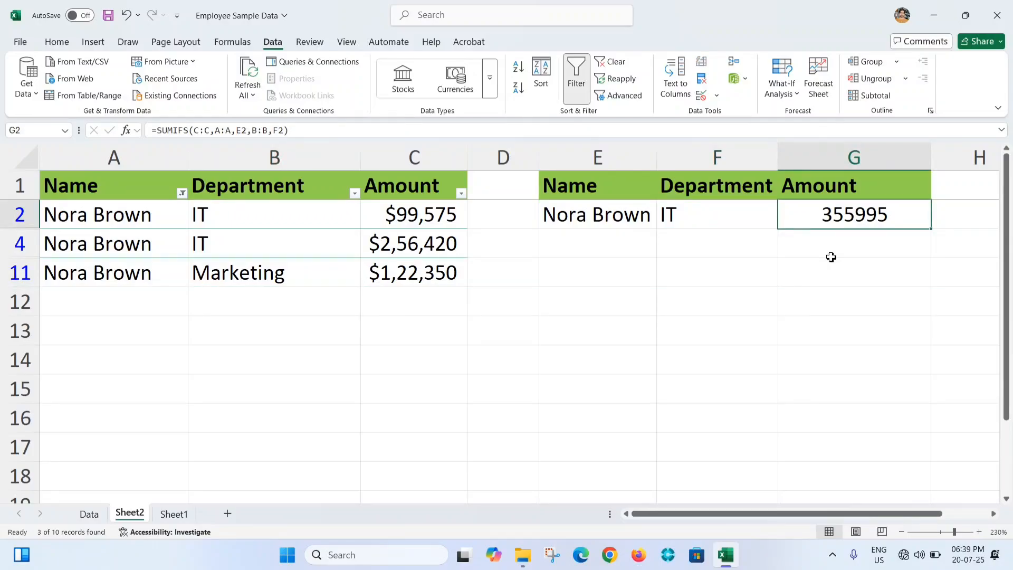
Clear the current filter, show only the Engineering employee in the Name column, and check the sum of the filtered amounts
{"action": "left_click", "coordinate": [103, 238]}
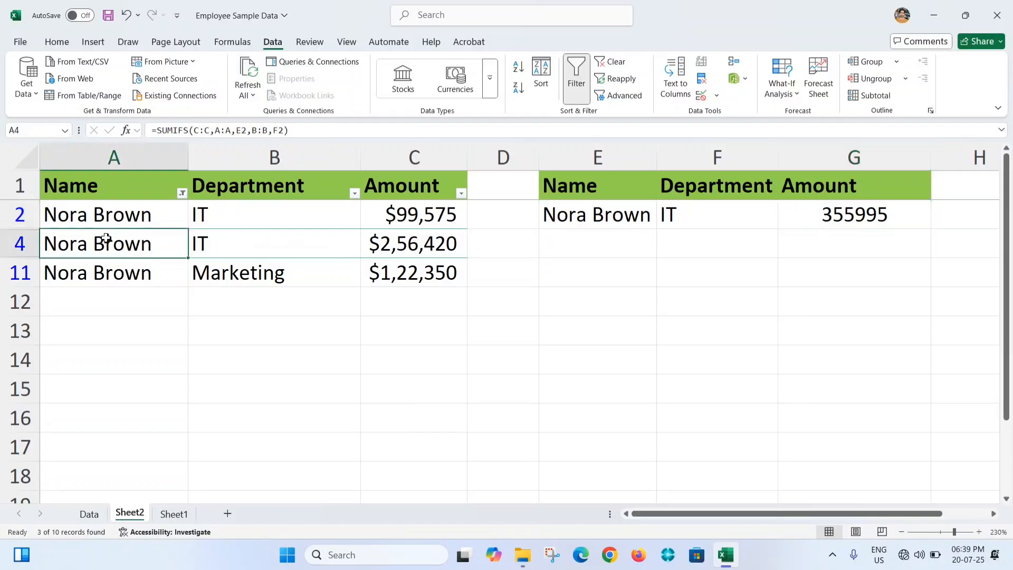
{"action": "key", "text": "alt+a"}
{"action": "key", "text": "c"}
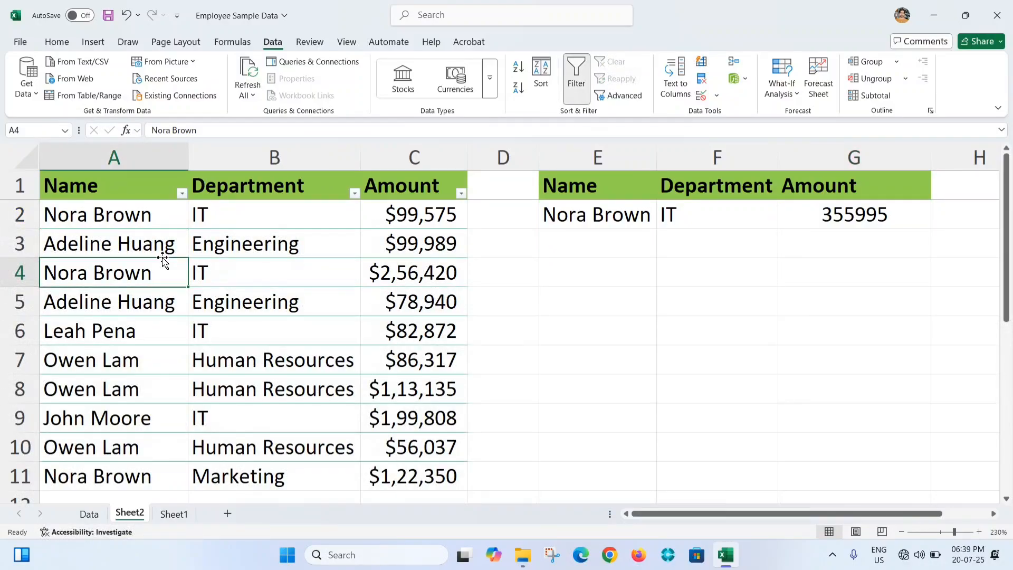
{"action": "left_click", "coordinate": [183, 193]}
{"action": "left_click", "coordinate": [48, 365]}
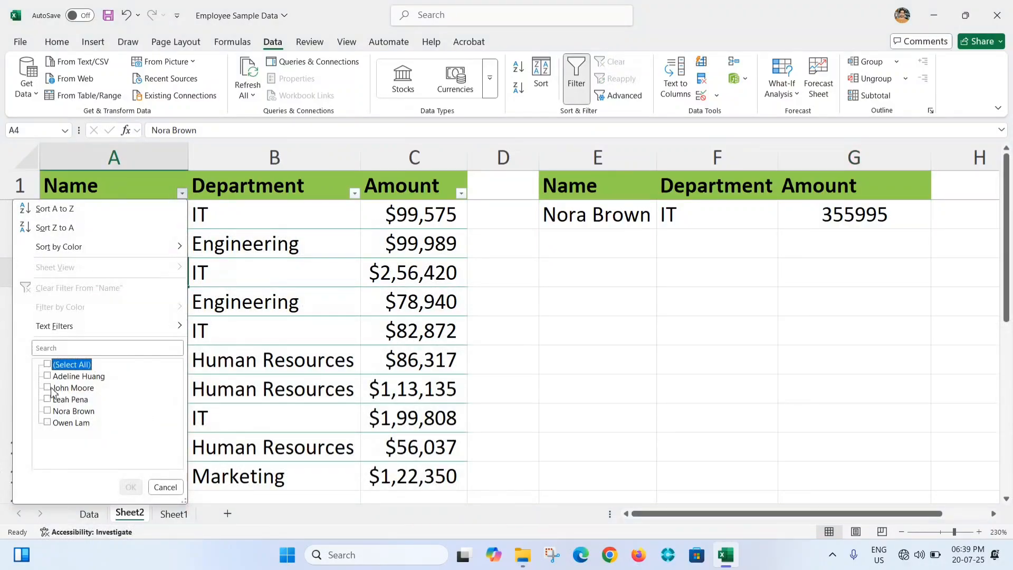
{"action": "left_click", "coordinate": [47, 376]}
{"action": "left_click", "coordinate": [131, 487]}
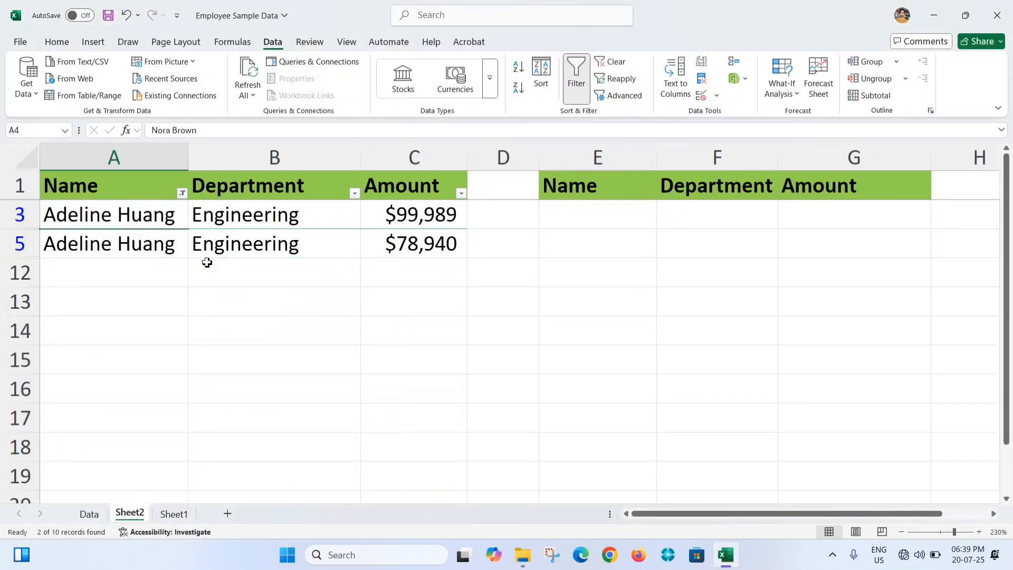
{"action": "left_click_drag", "start_coordinate": [388, 214], "coordinate": [395, 245]}
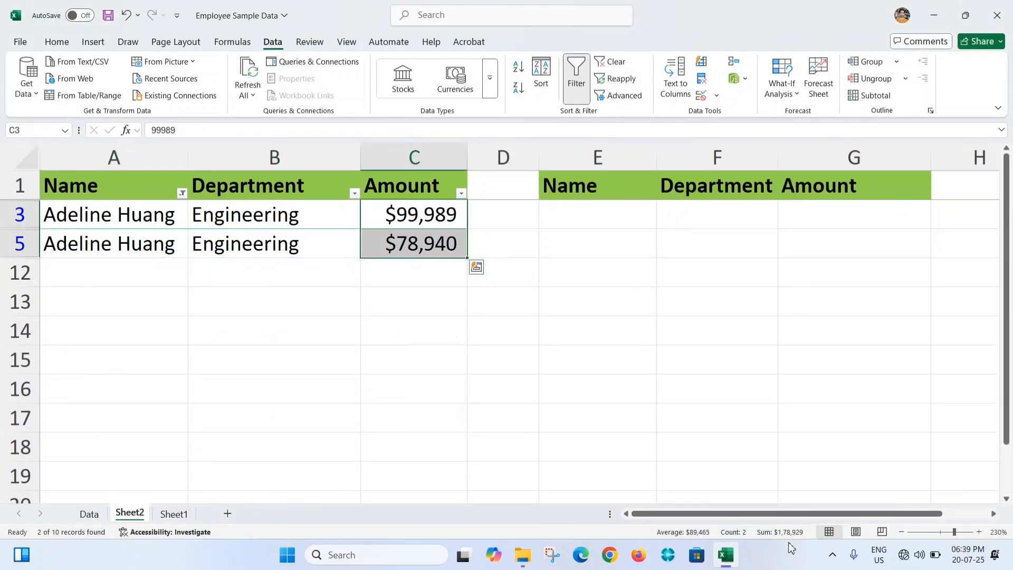
Remove the source table filter, and choose the Engineering employee's name in E2 and Engineering in F2
{"action": "key", "text": "ctrl+shift+l"}
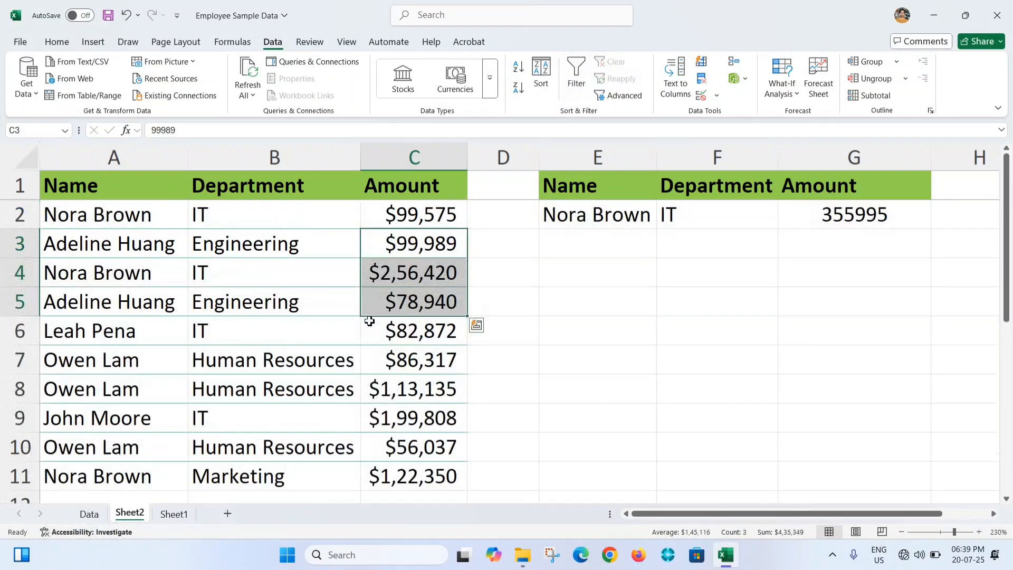
{"action": "left_click", "coordinate": [645, 214]}
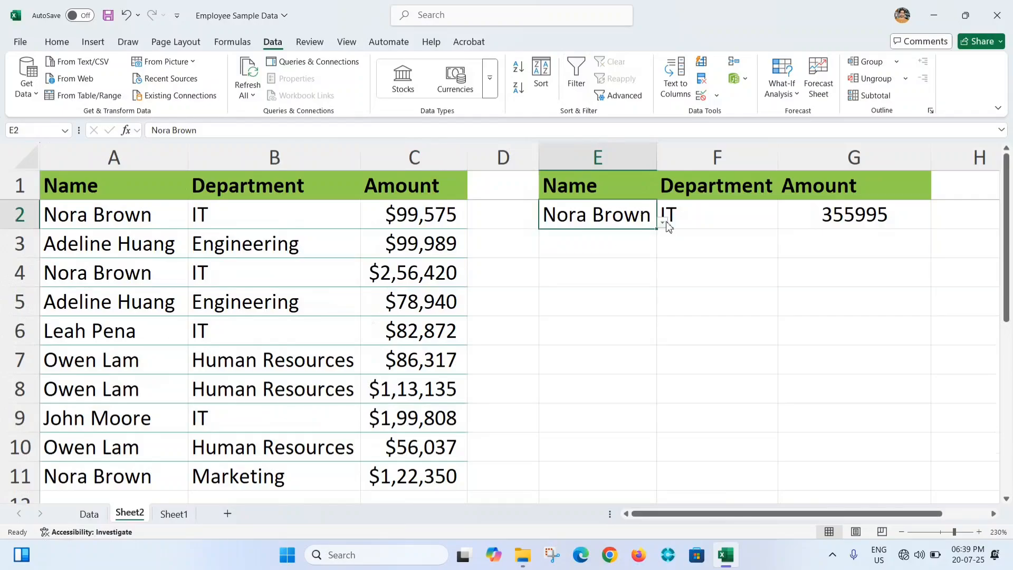
{"action": "left_click", "coordinate": [663, 222]}
{"action": "left_click", "coordinate": [581, 245]}
{"action": "left_click", "coordinate": [776, 221]}
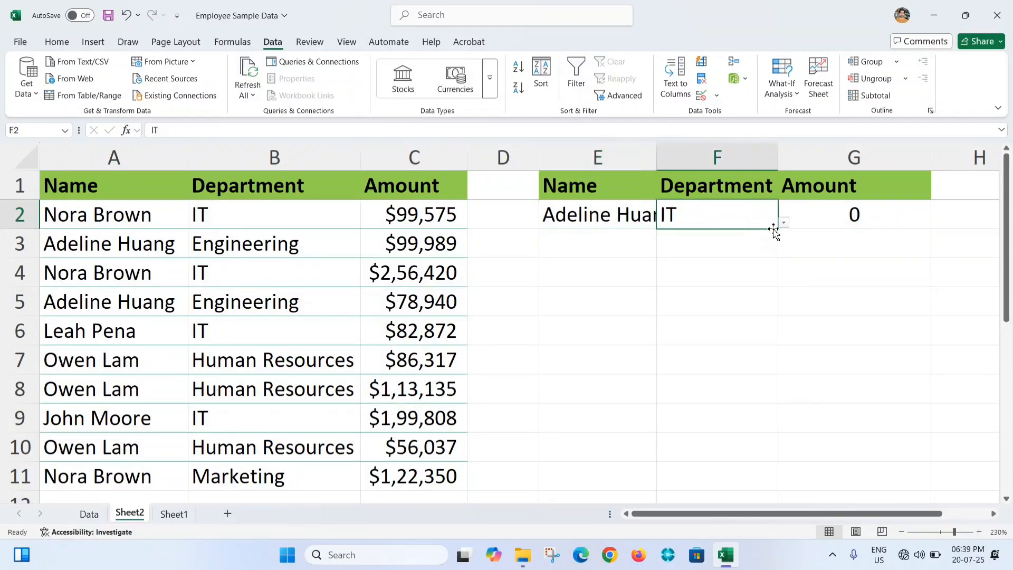
{"action": "left_click", "coordinate": [784, 222]}
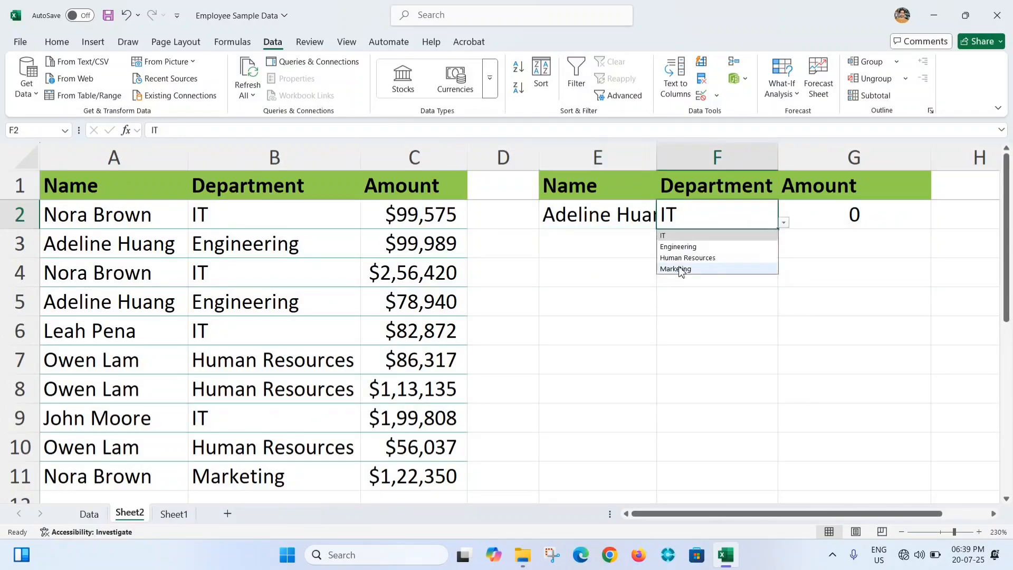
{"action": "left_click", "coordinate": [697, 244]}
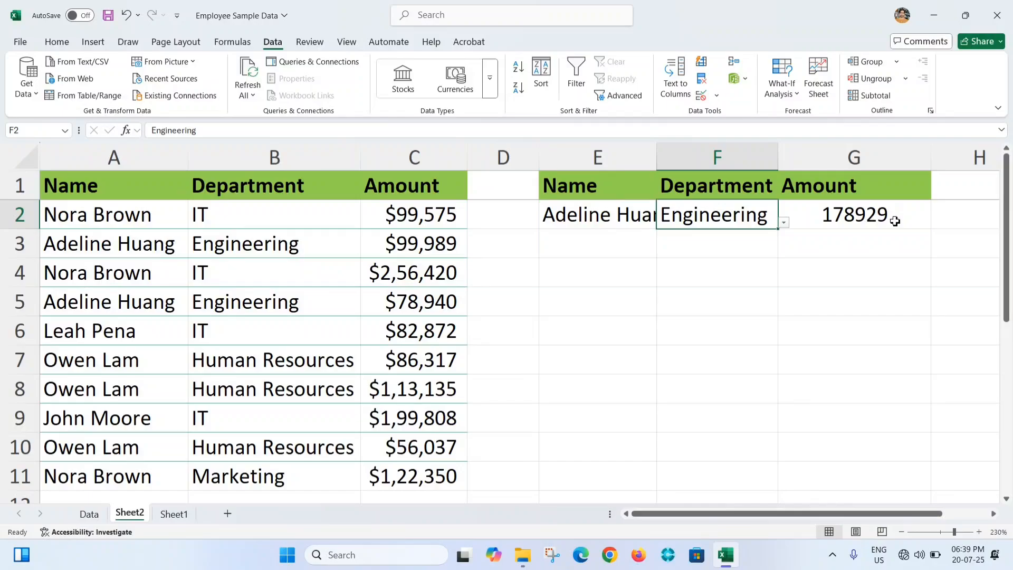
Examine the Human Resources employee's records and amounts in the source table
{"action": "left_click", "coordinate": [188, 350]}
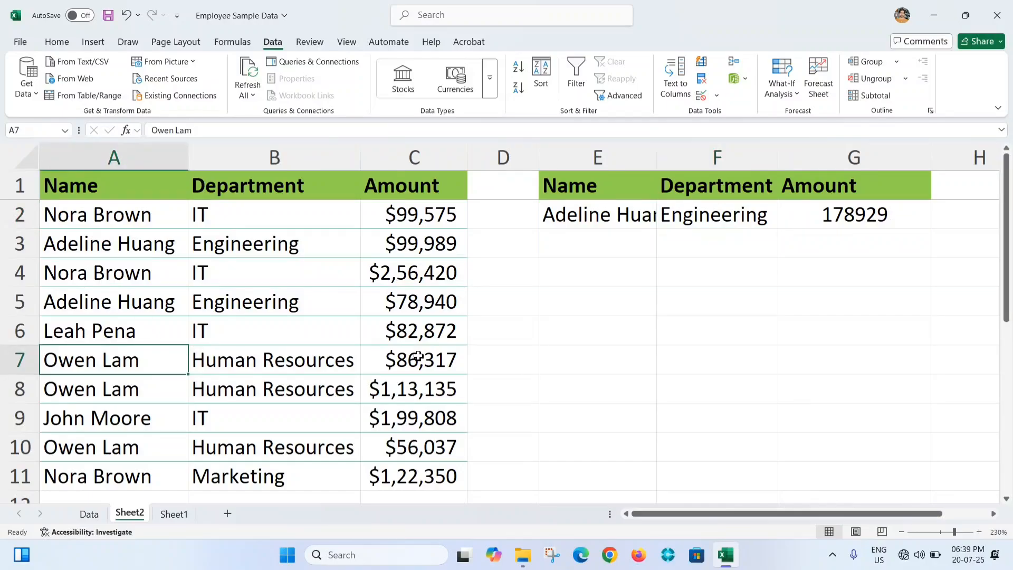